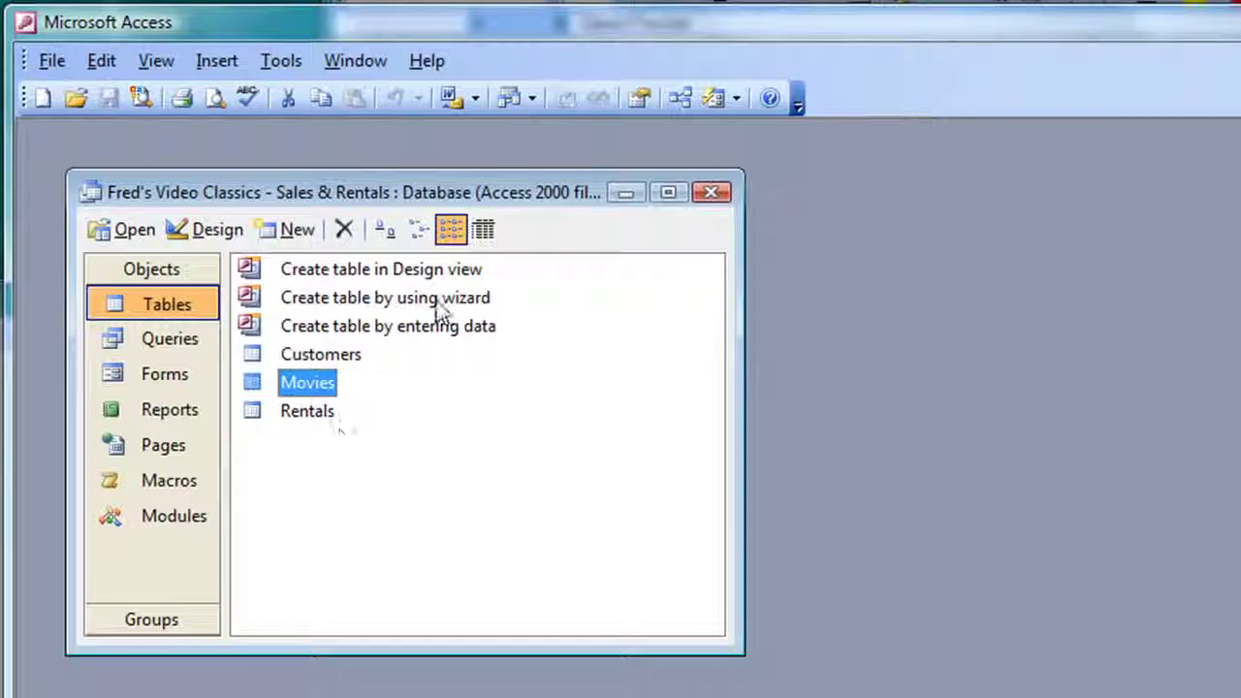
- Open the Movies table and examine its existing Star Wars record and the Genre choices for a new record
double_click(267, 383)
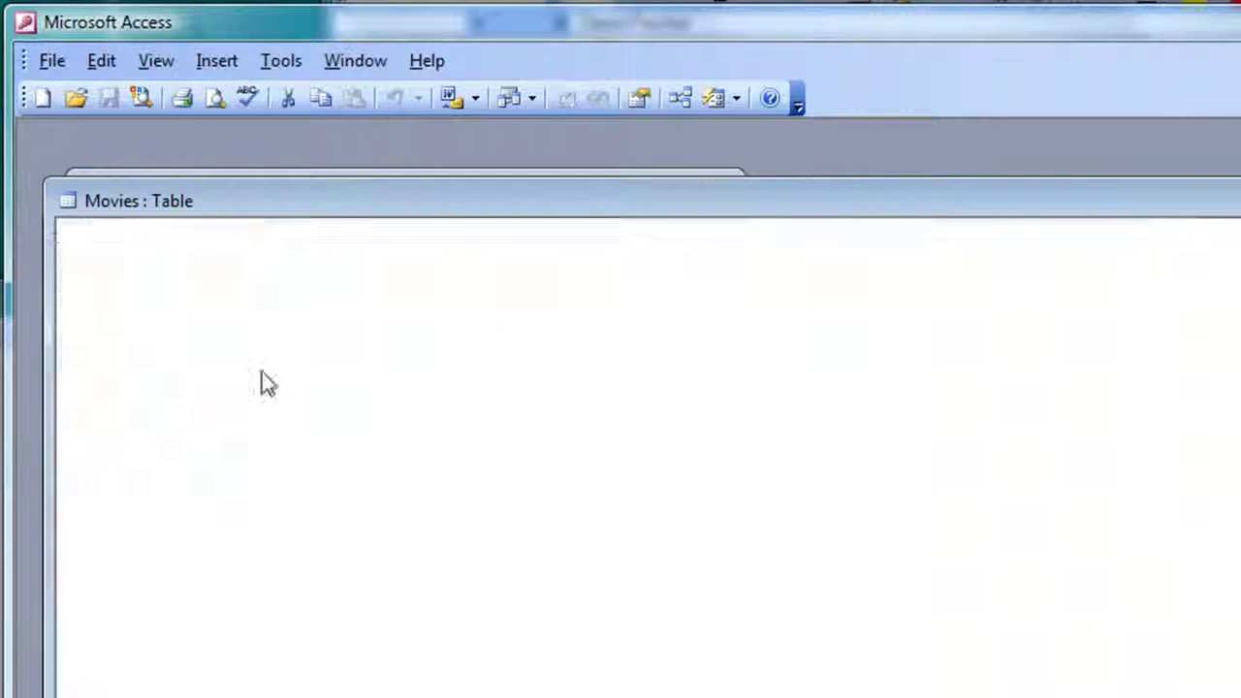
drag(551, 207, 541, 157)
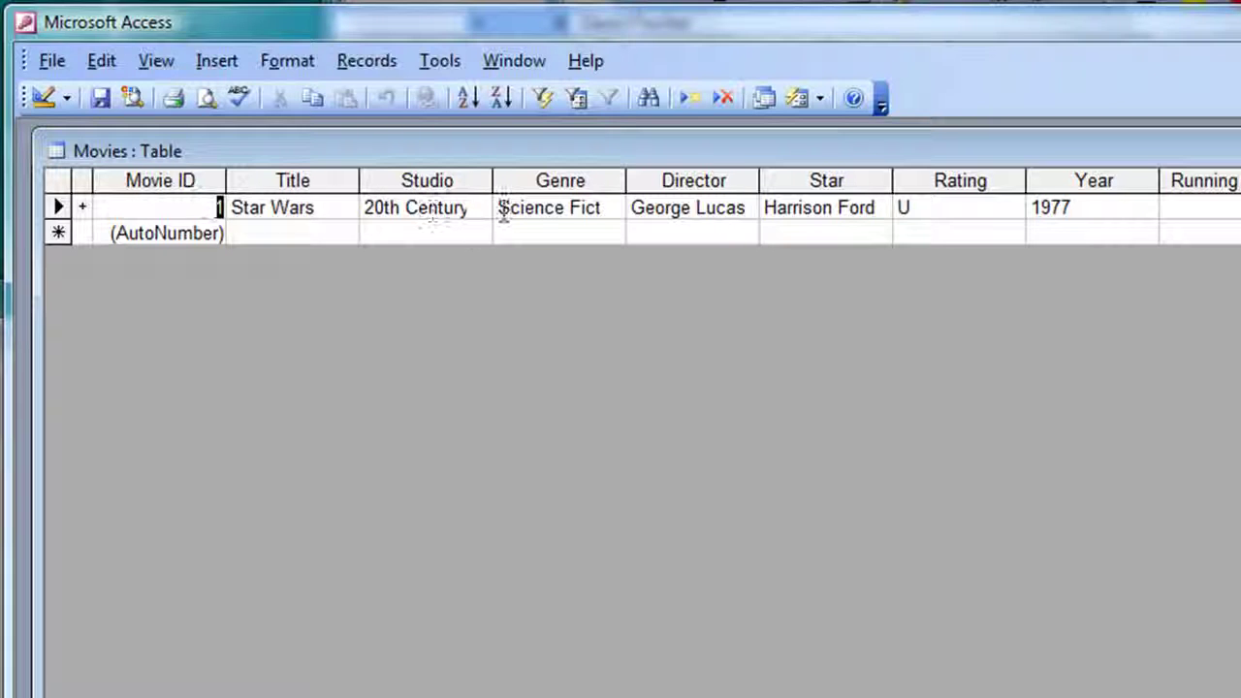
click(270, 207)
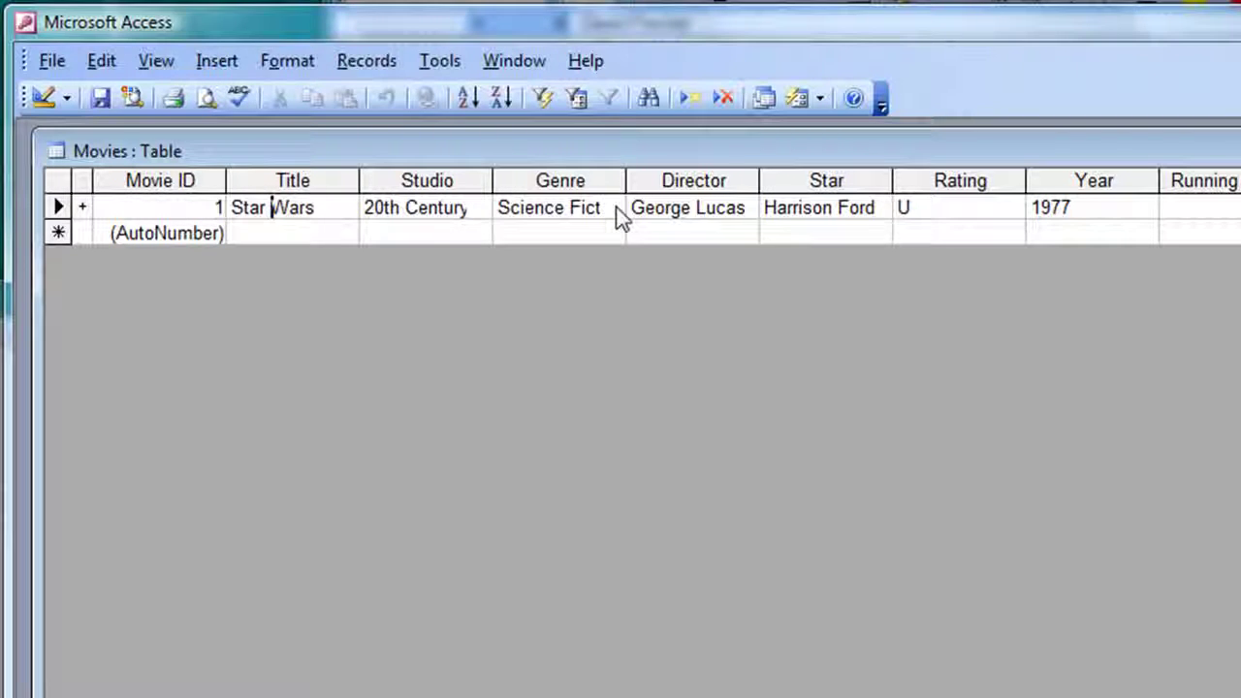
key(Tab)
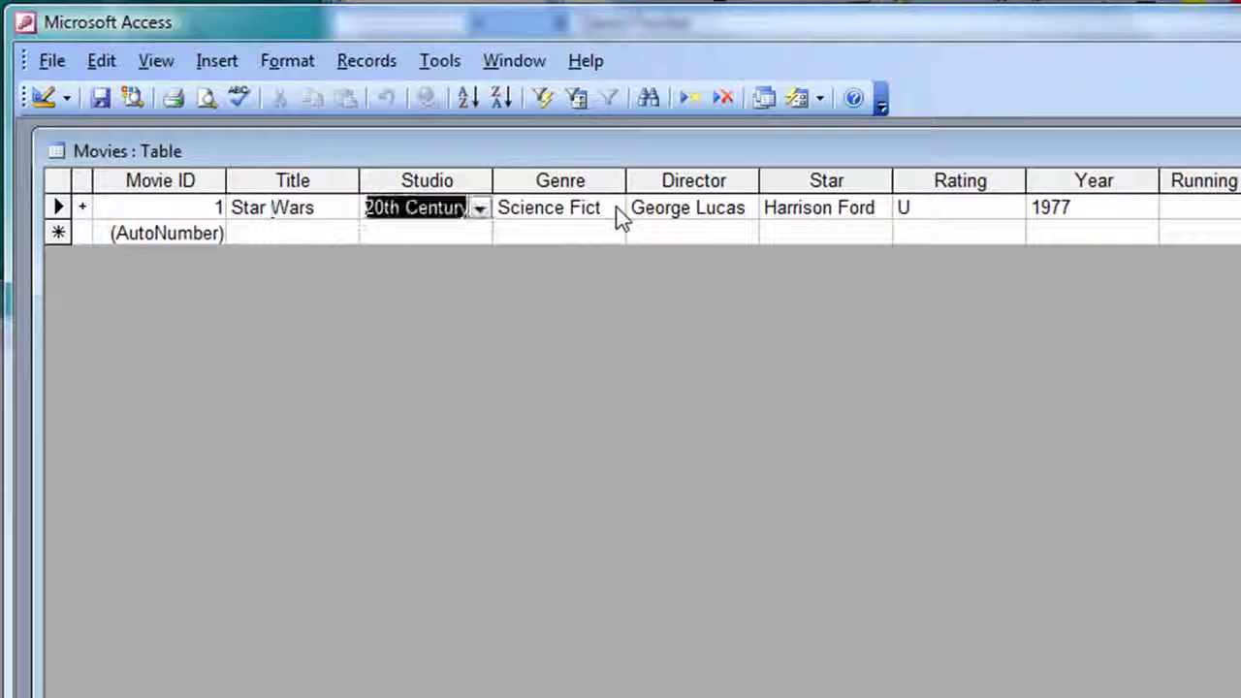
key(Tab)
key(Tab)
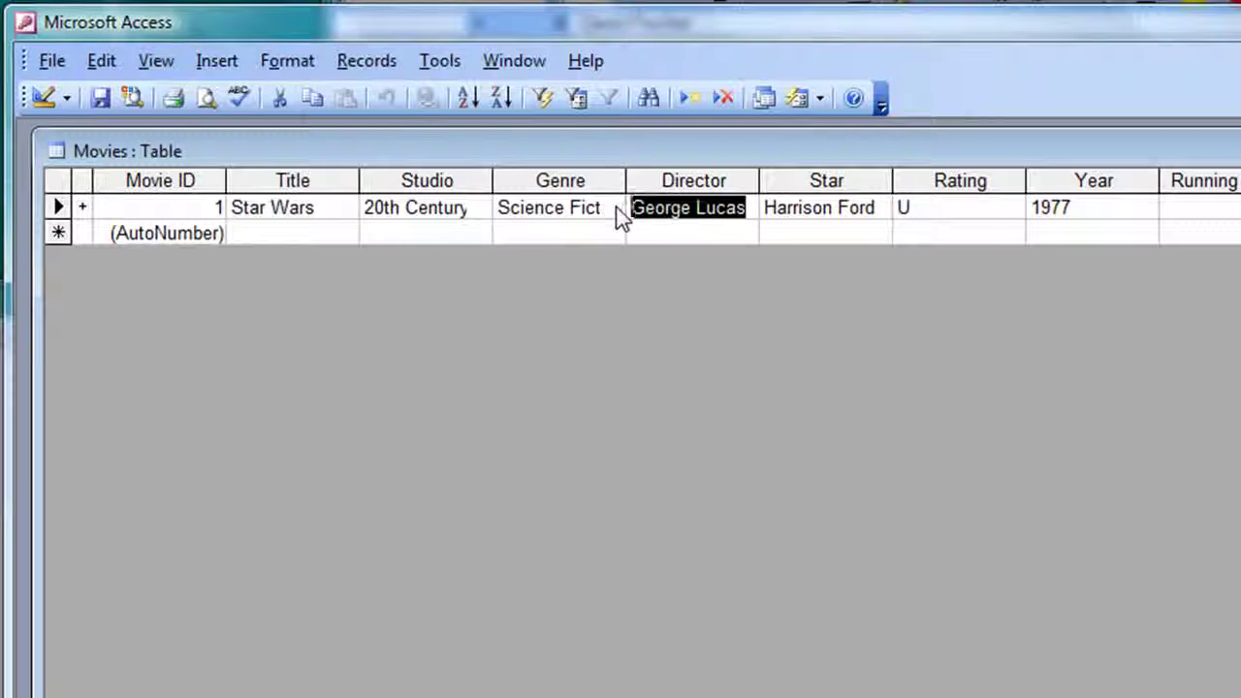
click(596, 208)
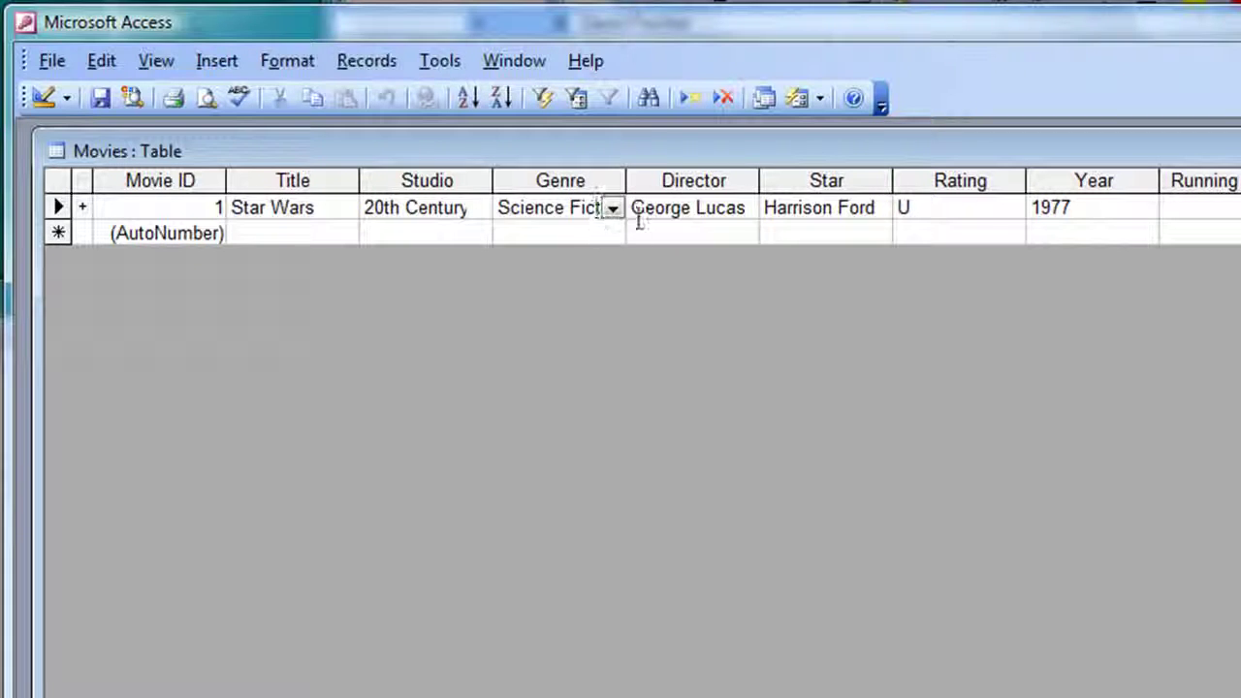
click(616, 226)
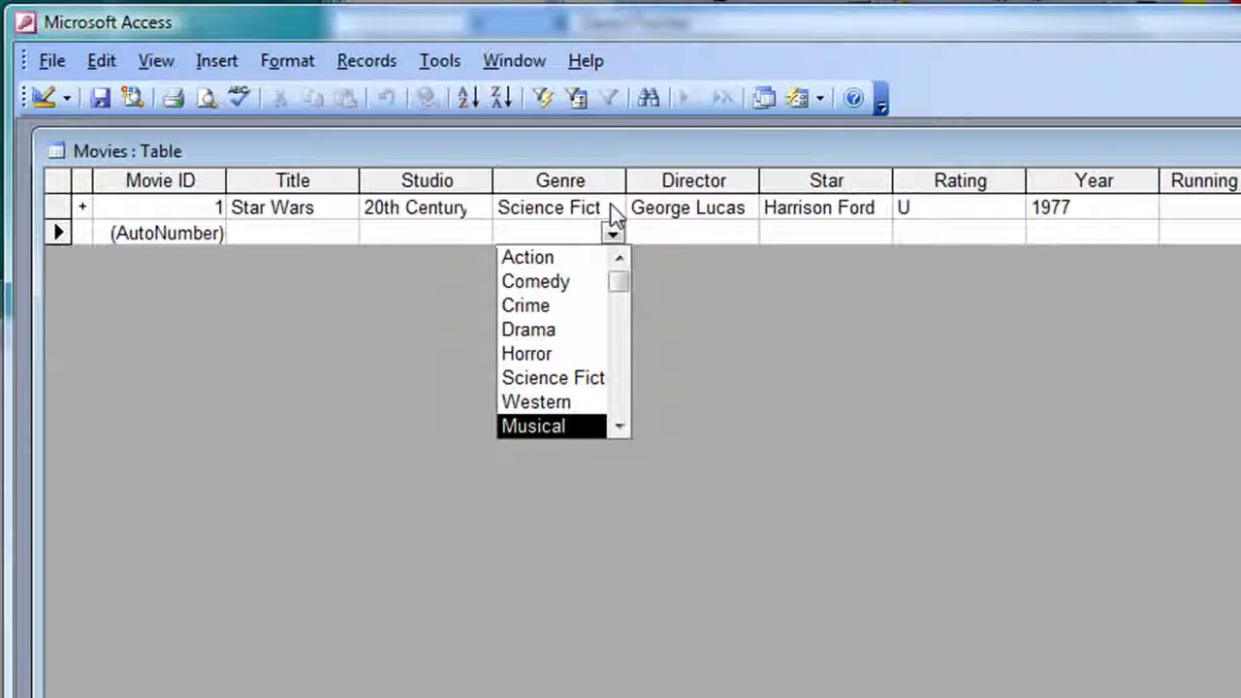
key(Escape)
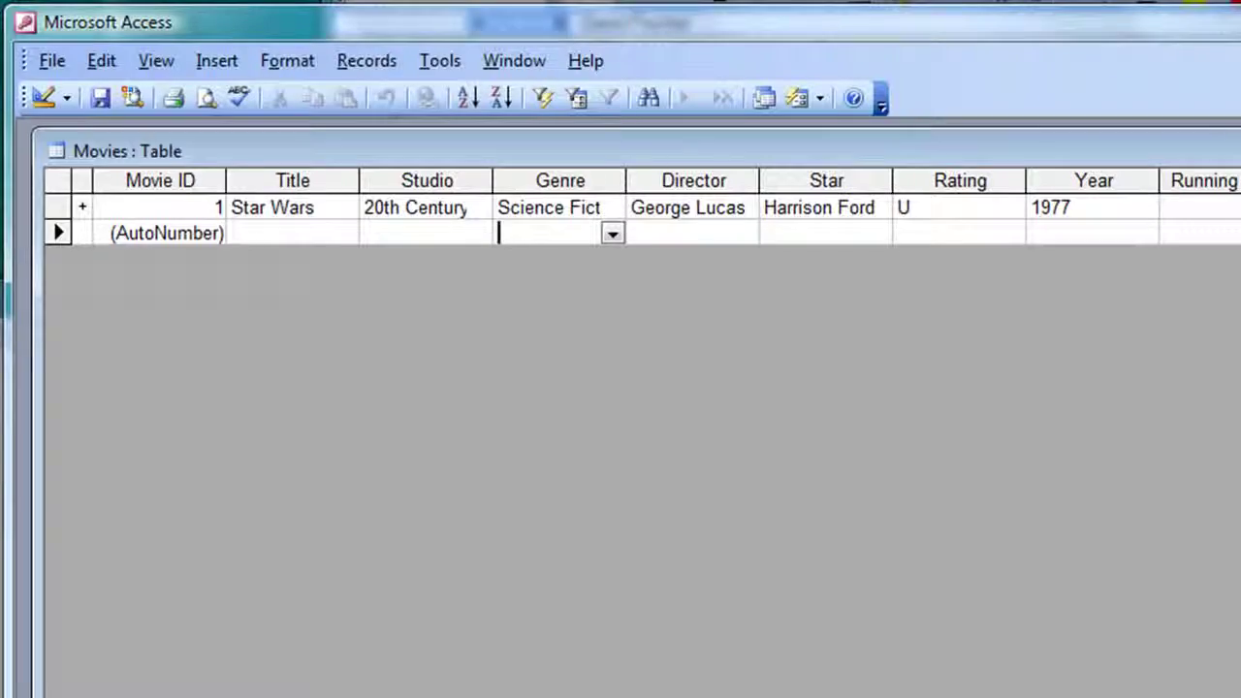
- Switch to the Excel movie worksheet and copy all movie rows below the headers, from the empty Movie ID column through Running time
drag(693, 0, 539, 0)
drag(1096, 0, 938, 18)
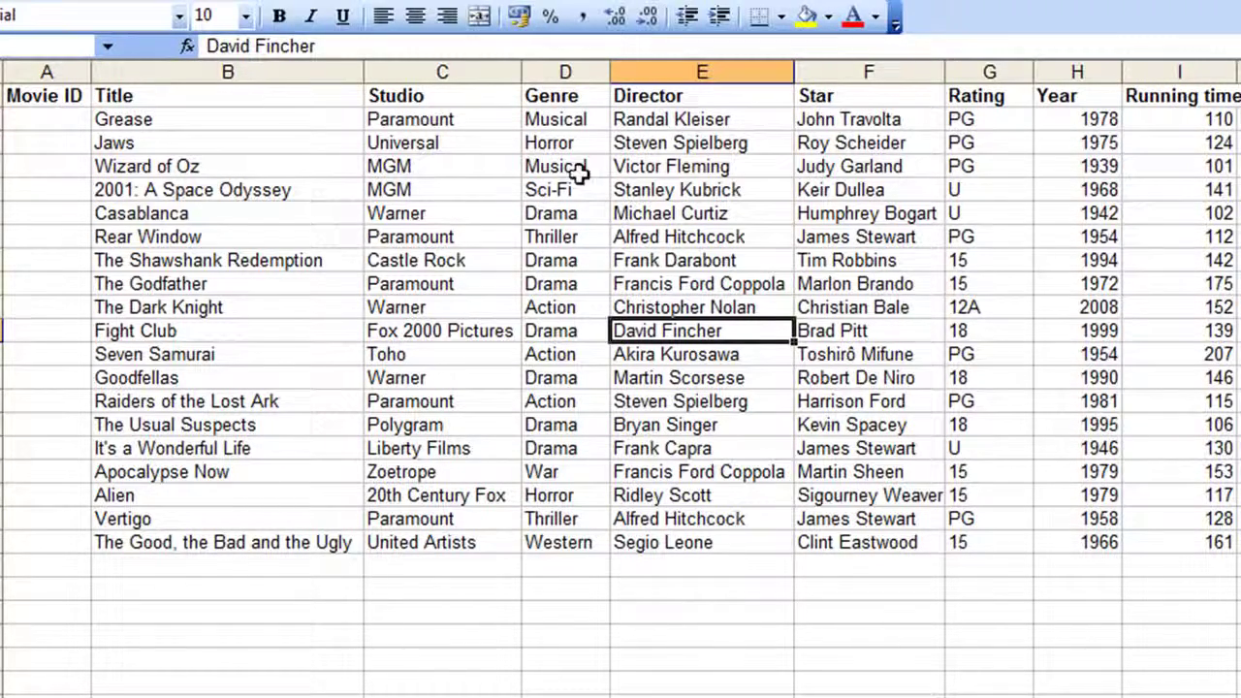
click(64, 117)
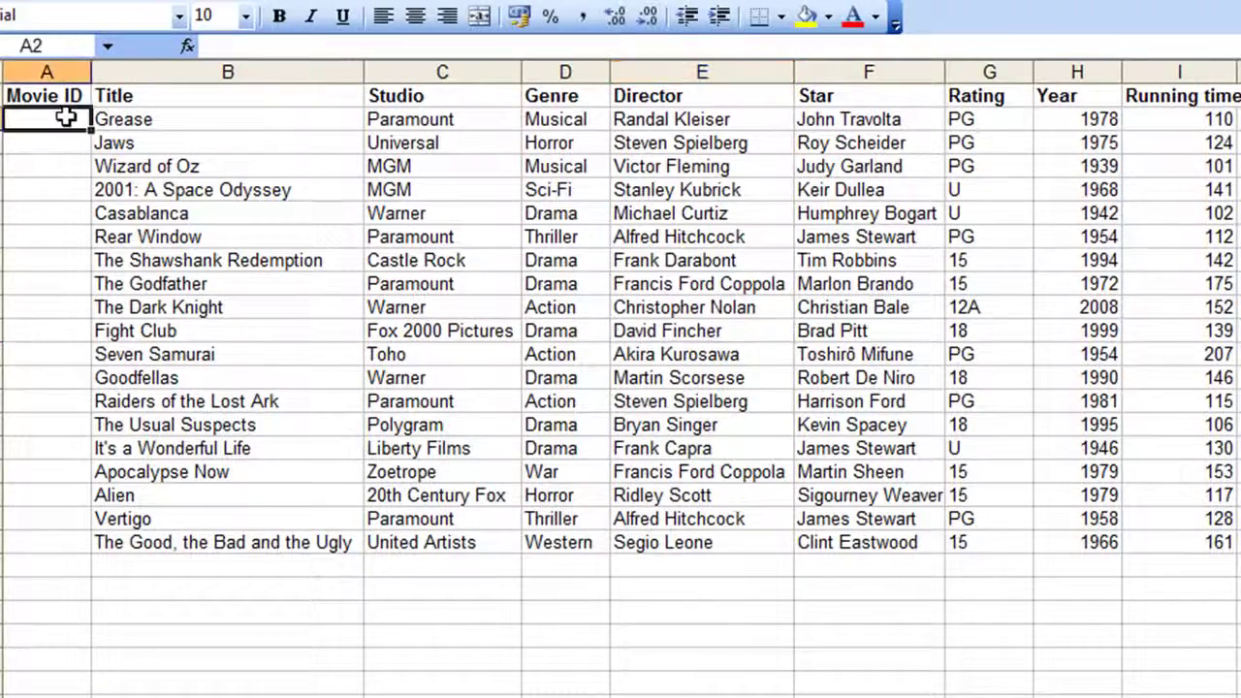
drag(89, 118, 1211, 535)
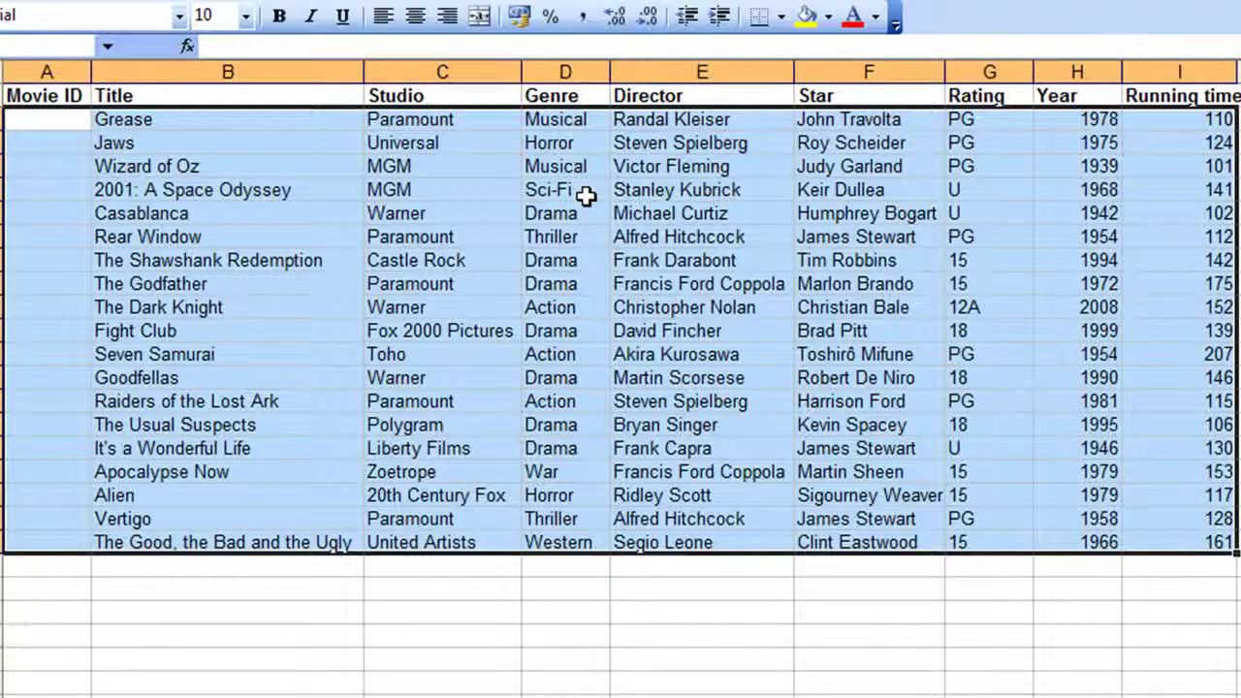
right_click(538, 199)
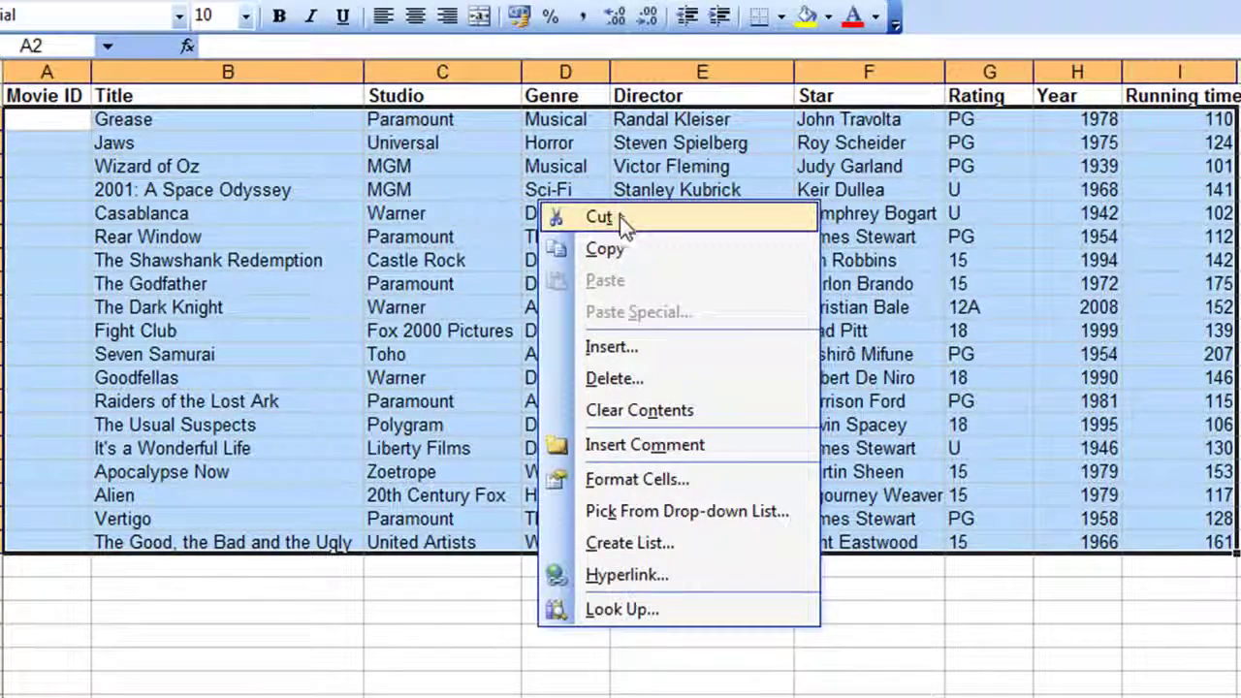
click(617, 250)
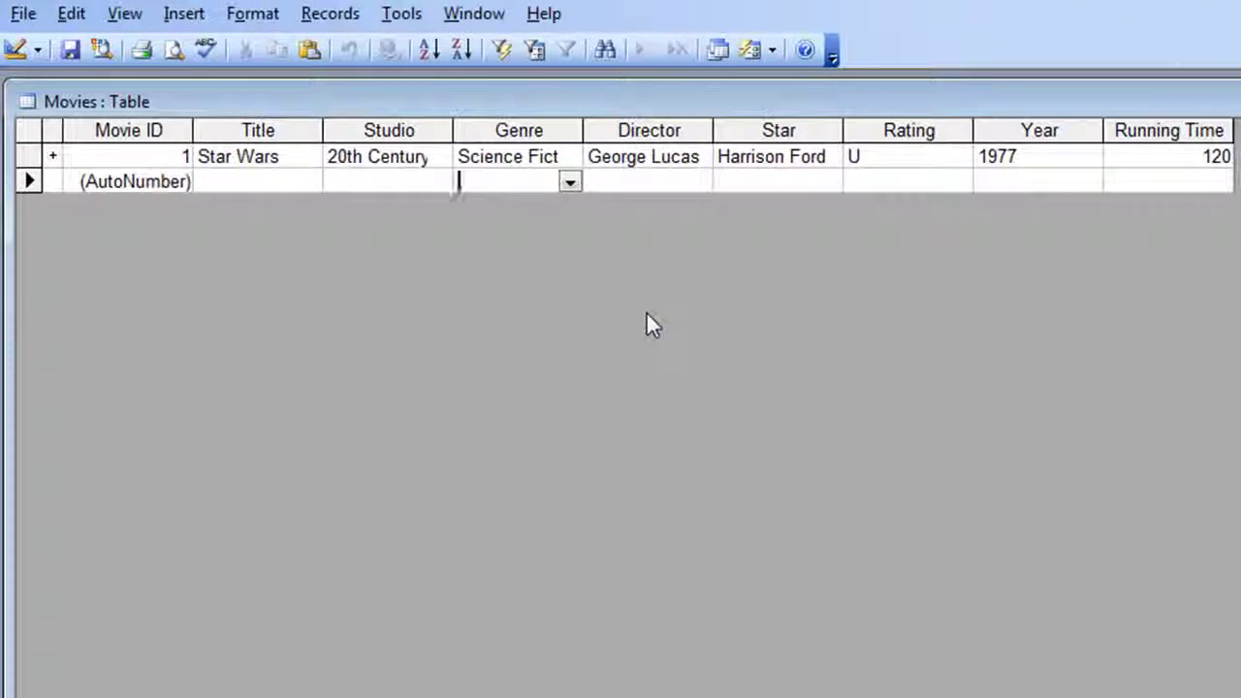
- Switch to Access and append the copied movie rows to the Movies table as new records
click(50, 20)
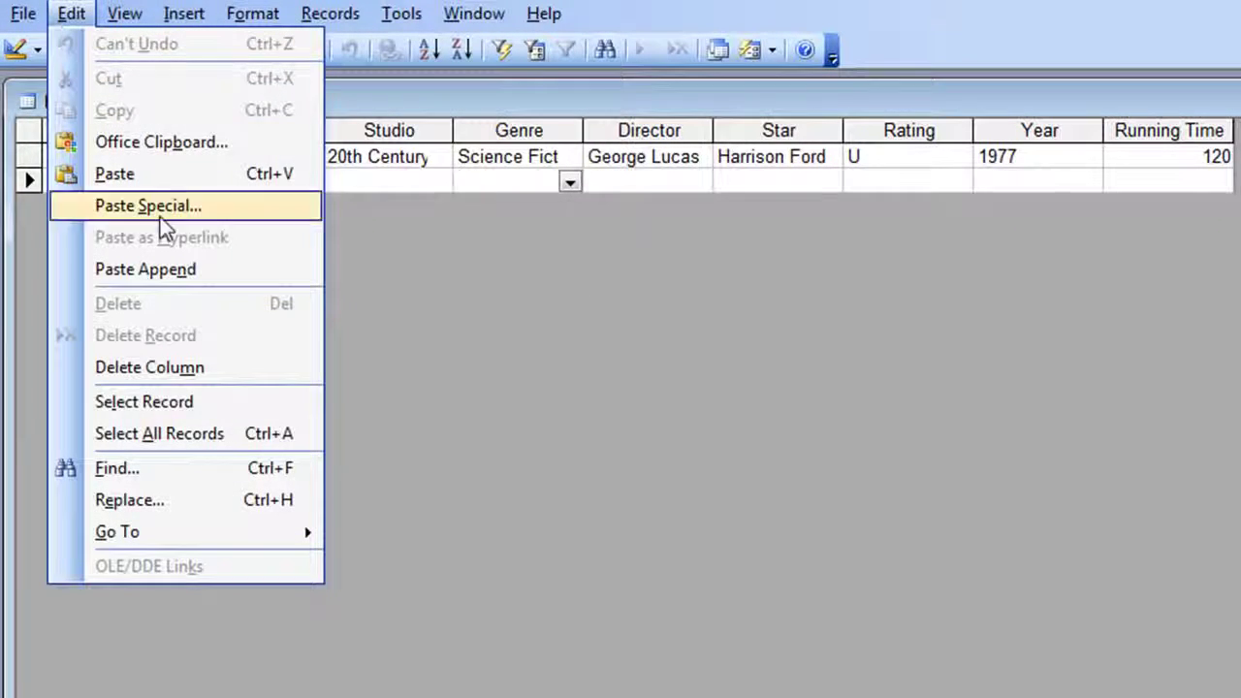
click(166, 271)
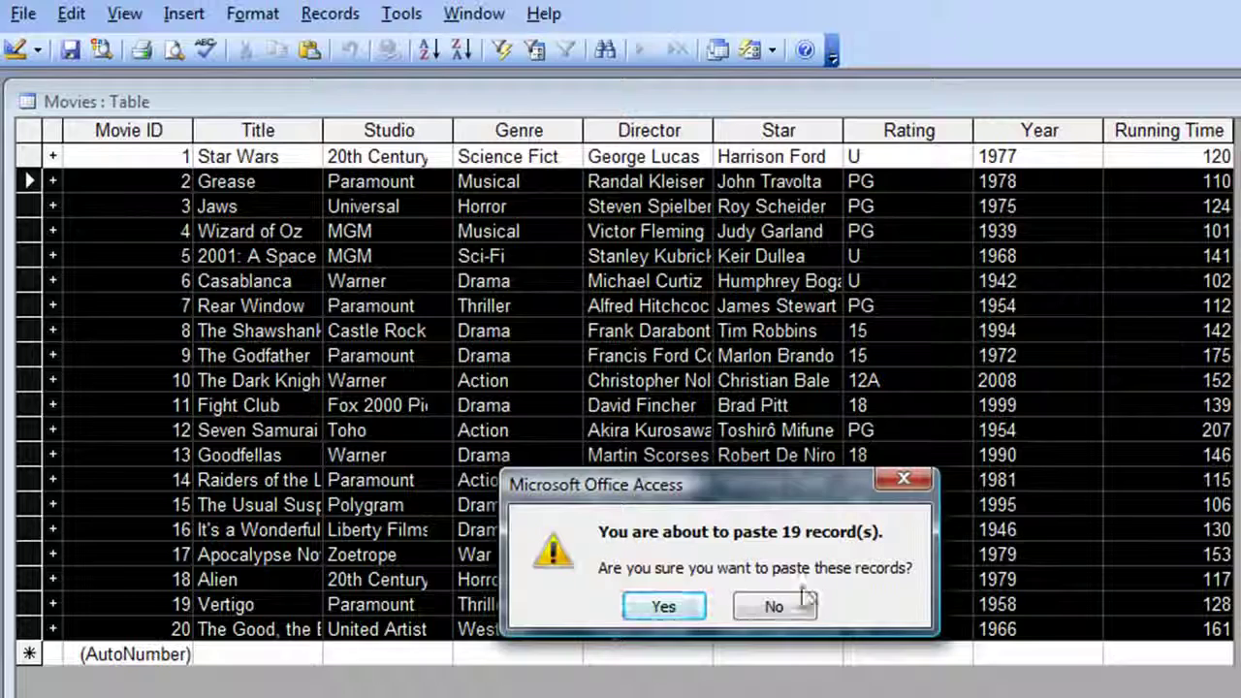
click(663, 608)
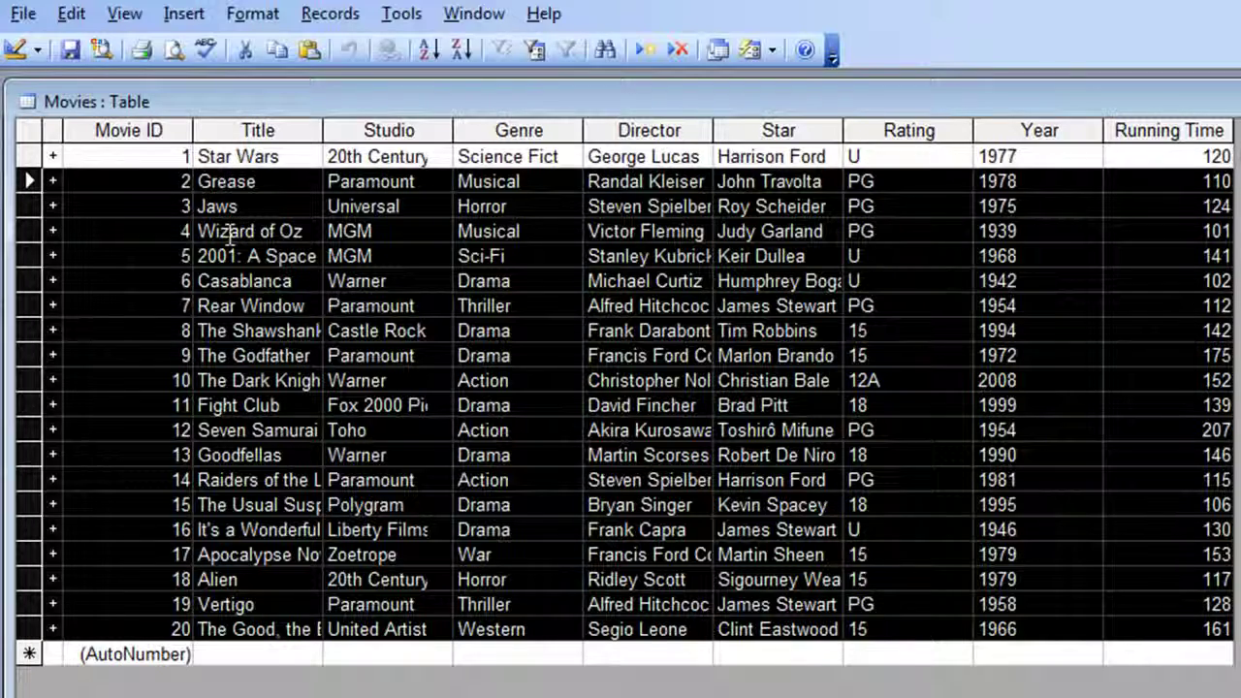
click(282, 230)
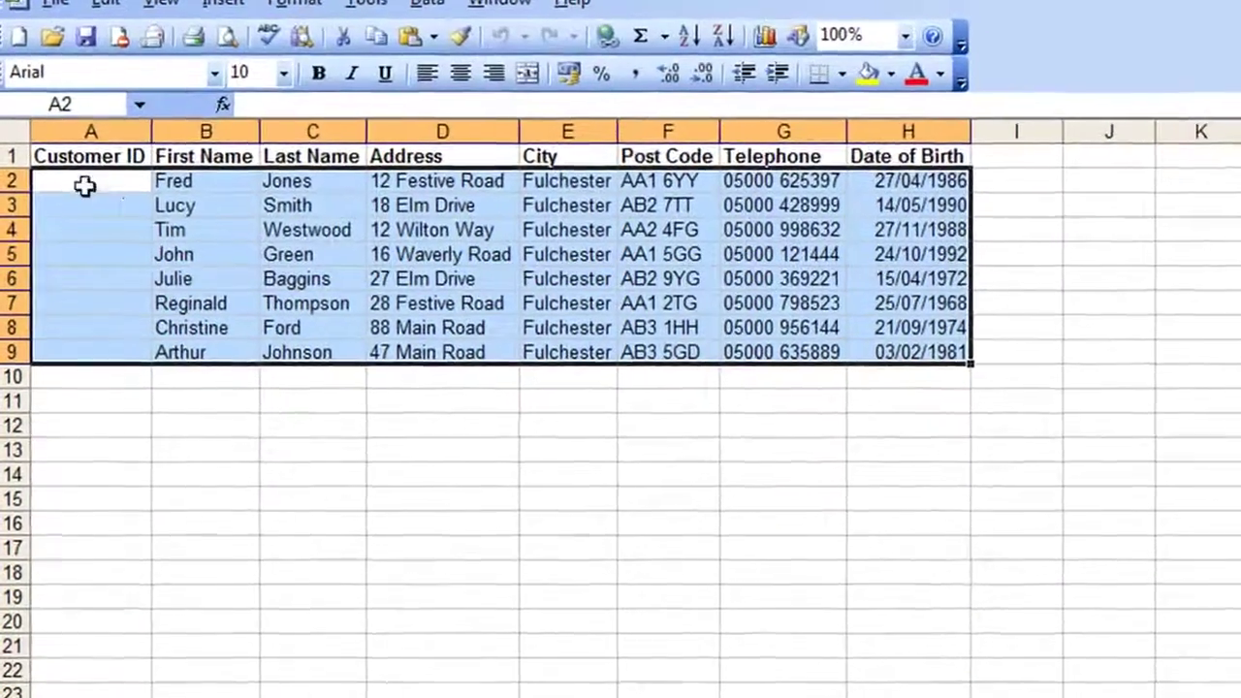
- Switch to the Excel customer worksheet and copy cells A2 to H9, including the blank Customer ID column but not the headers
click(86, 185)
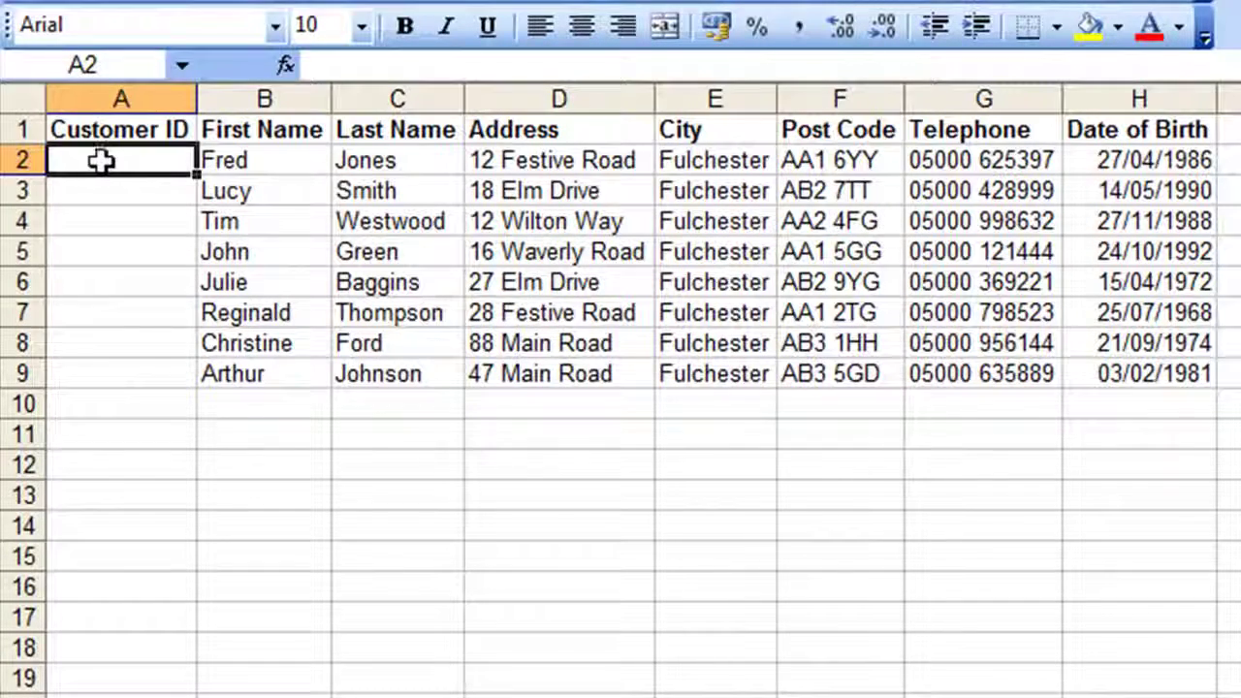
drag(102, 161, 1152, 367)
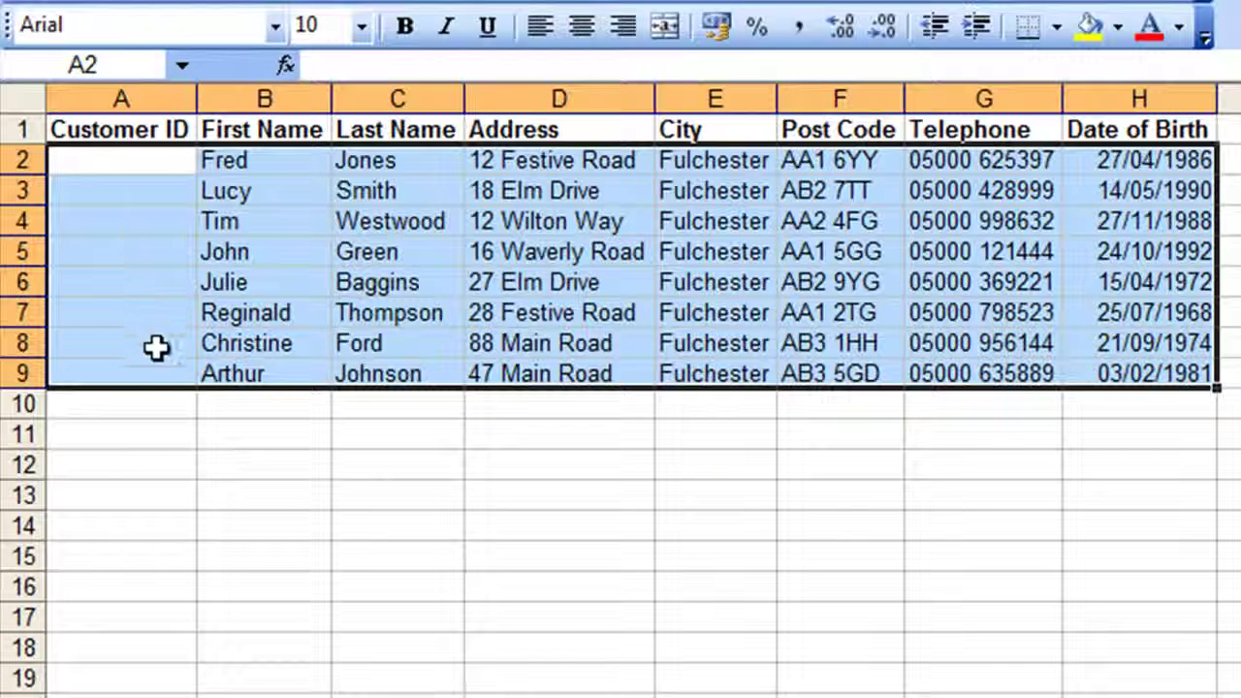
right_click(138, 163)
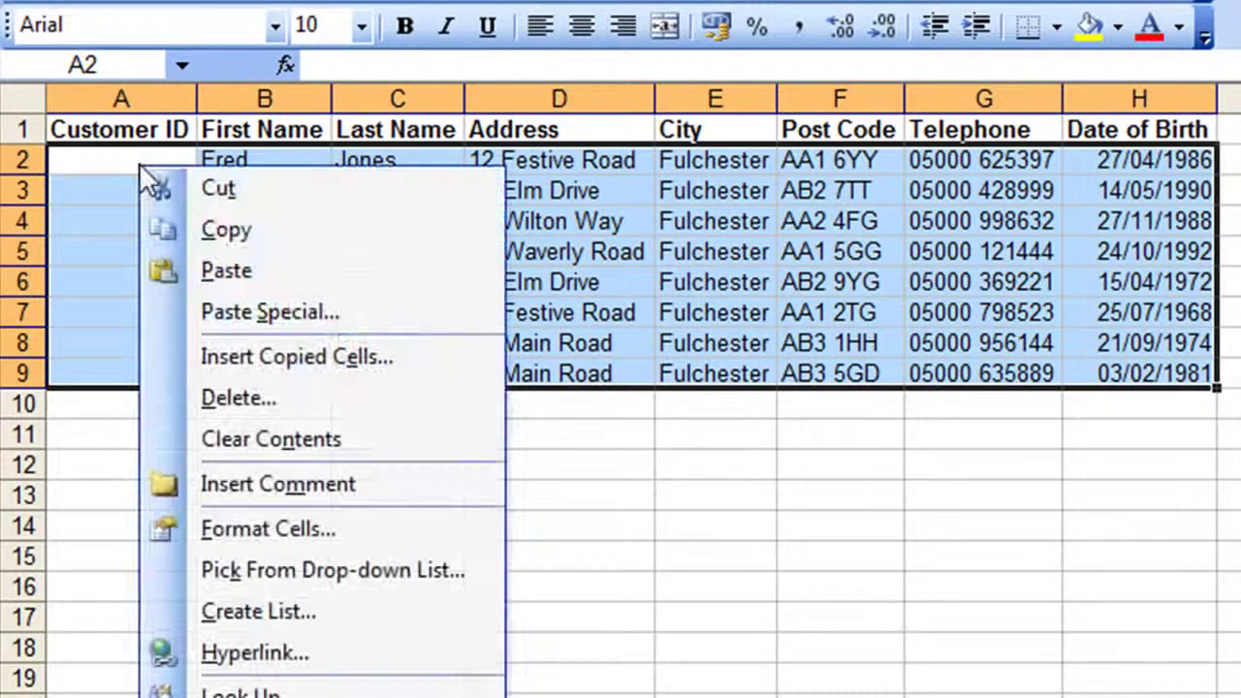
click(233, 230)
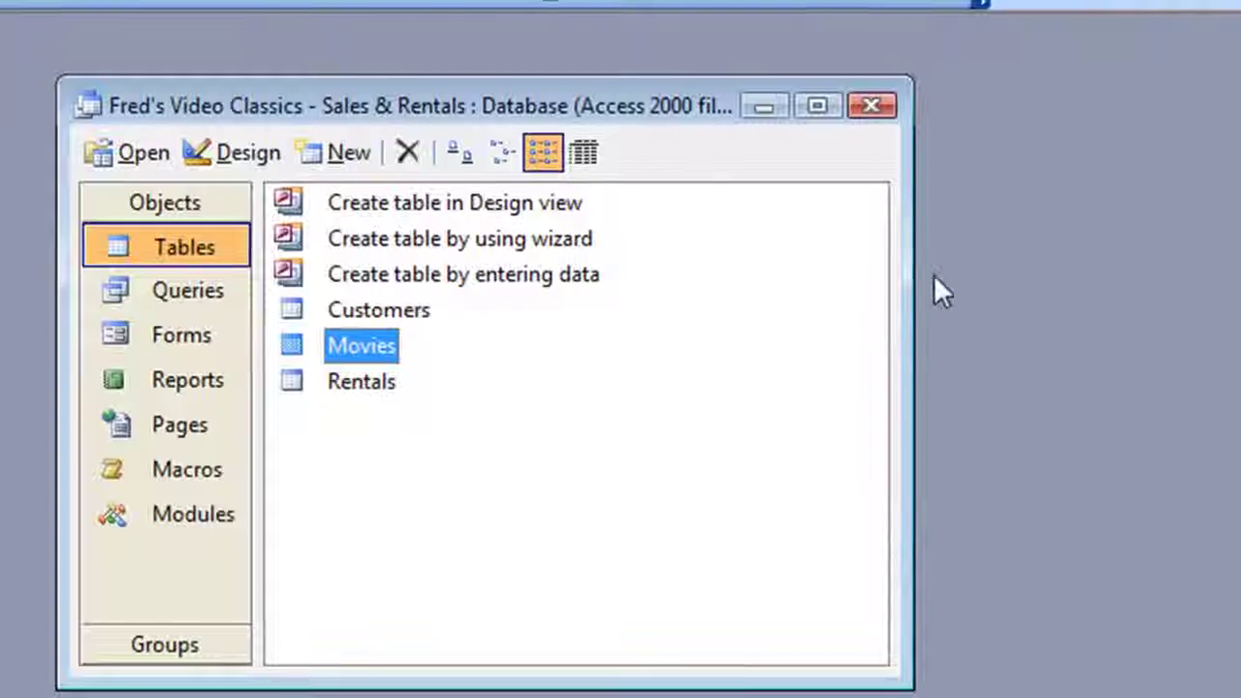
- Switch to Access, append the copied customer rows to the Customers table, and close that table
double_click(308, 310)
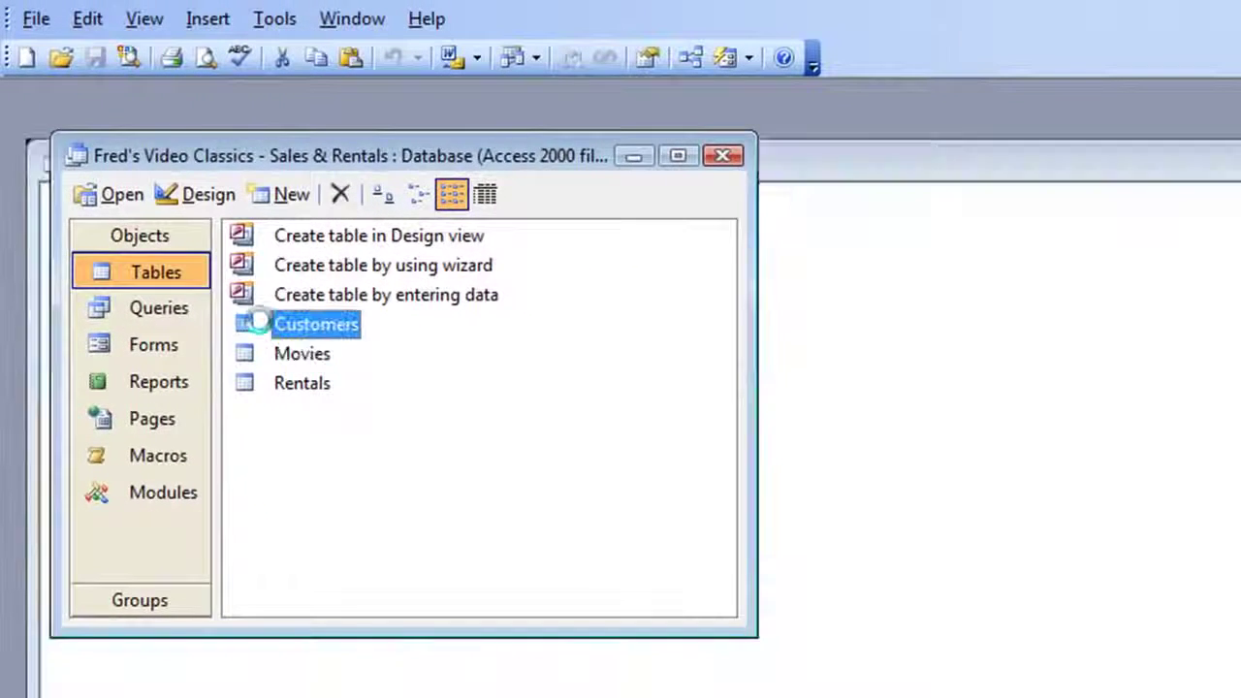
click(87, 22)
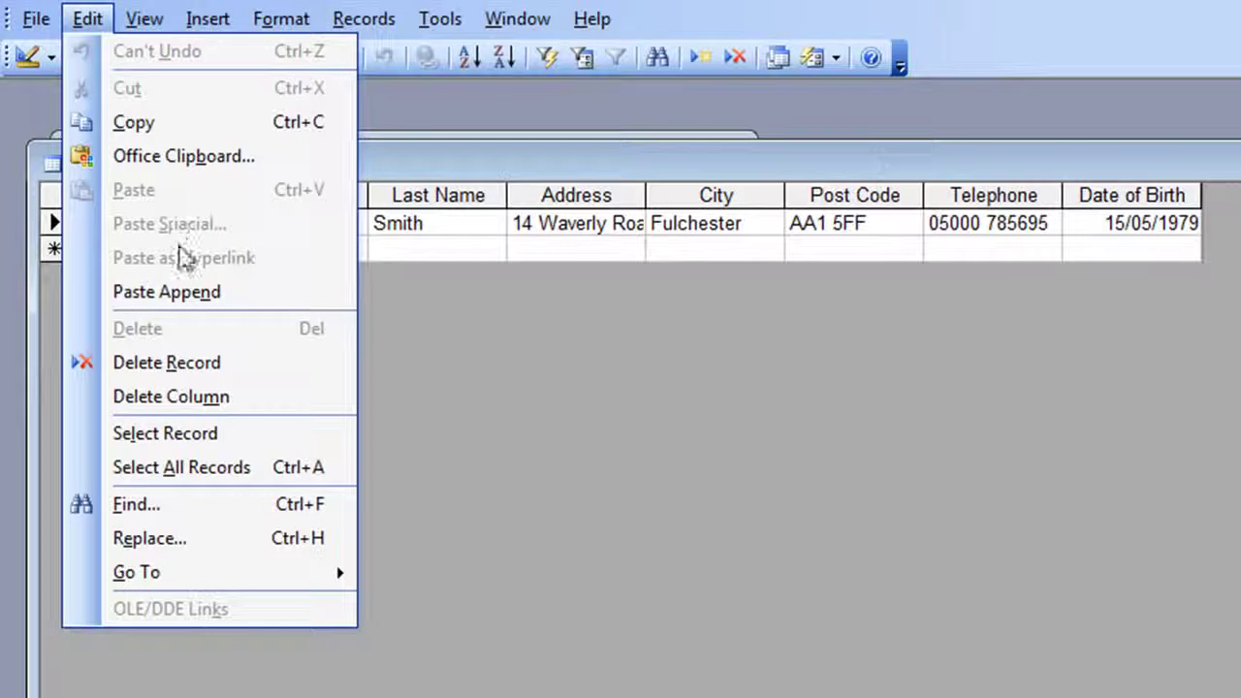
click(188, 291)
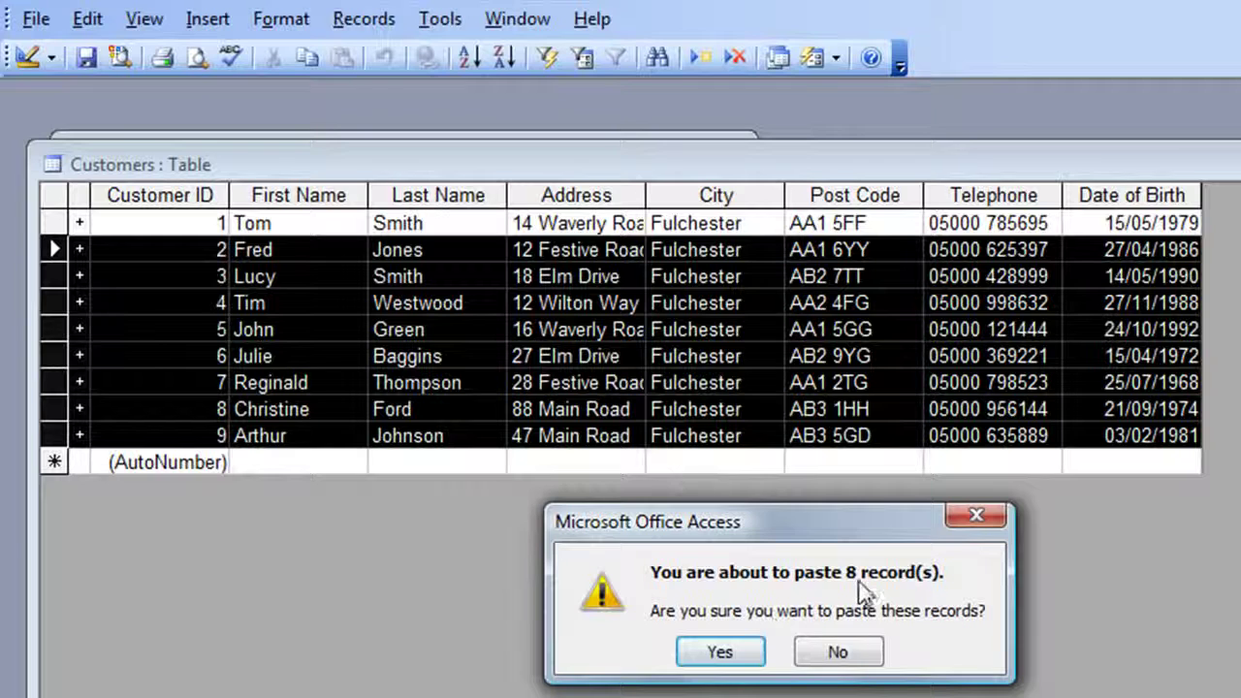
click(719, 653)
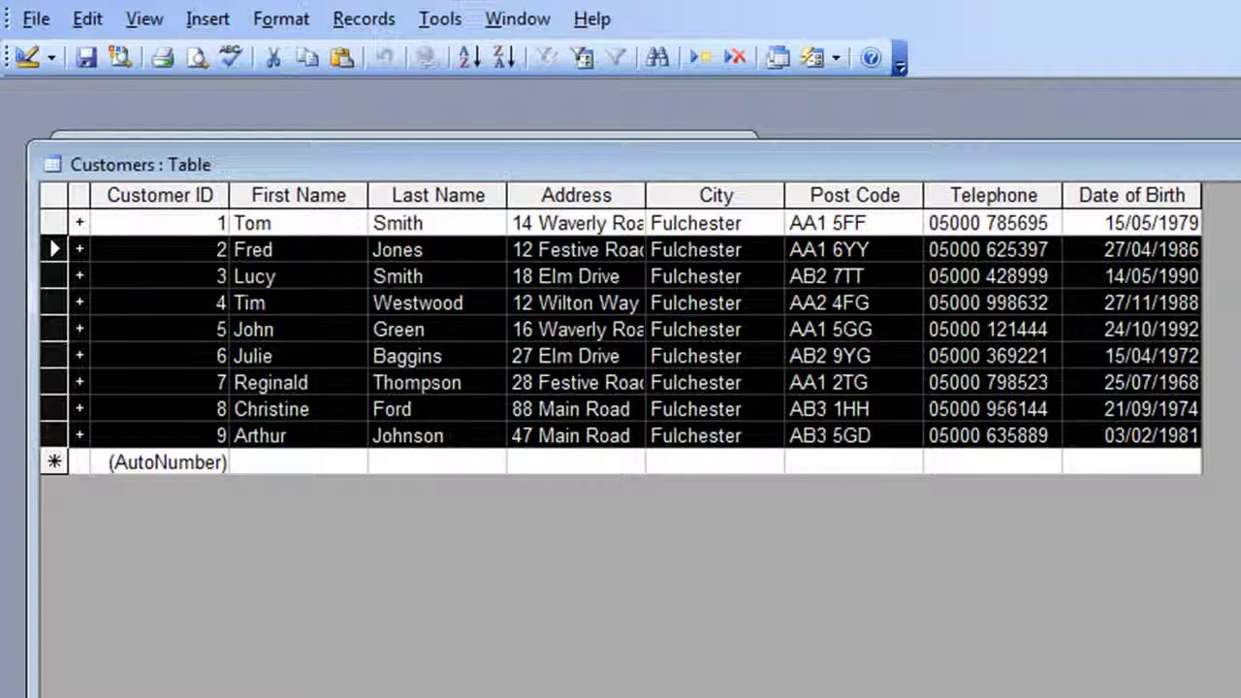
key(ctrl+w)
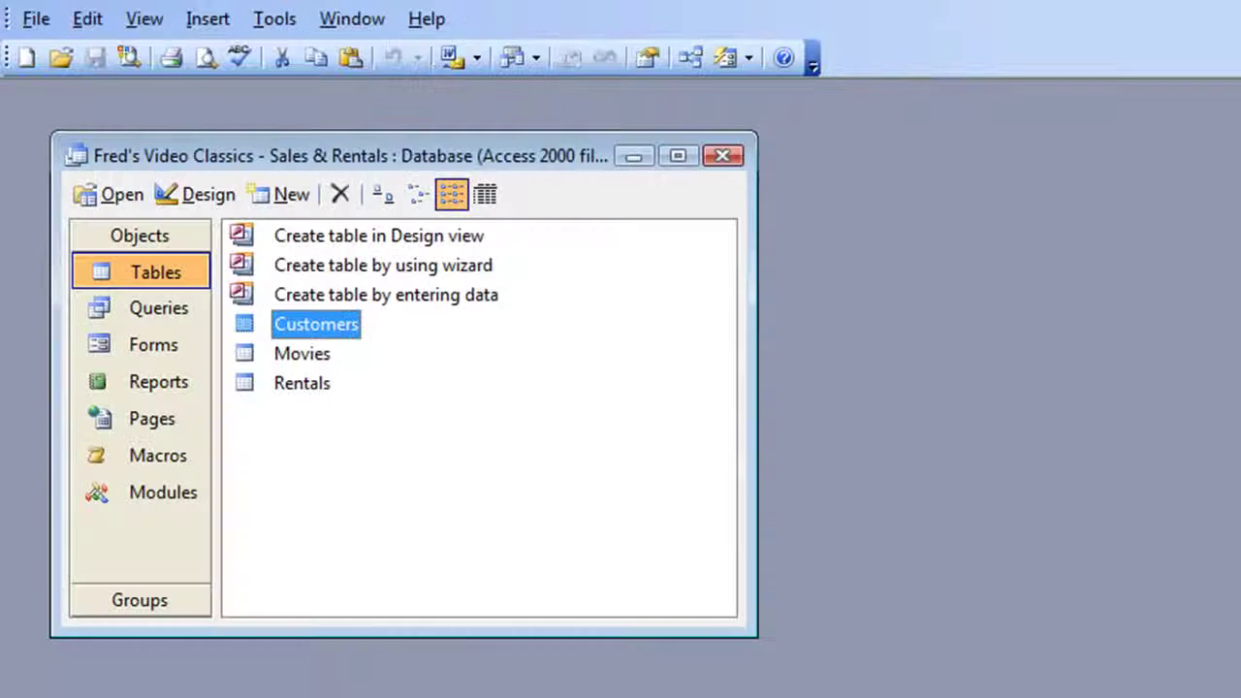
- Open the Rentals table and set Movie Rented to Fight Club in a new rental record
double_click(305, 383)
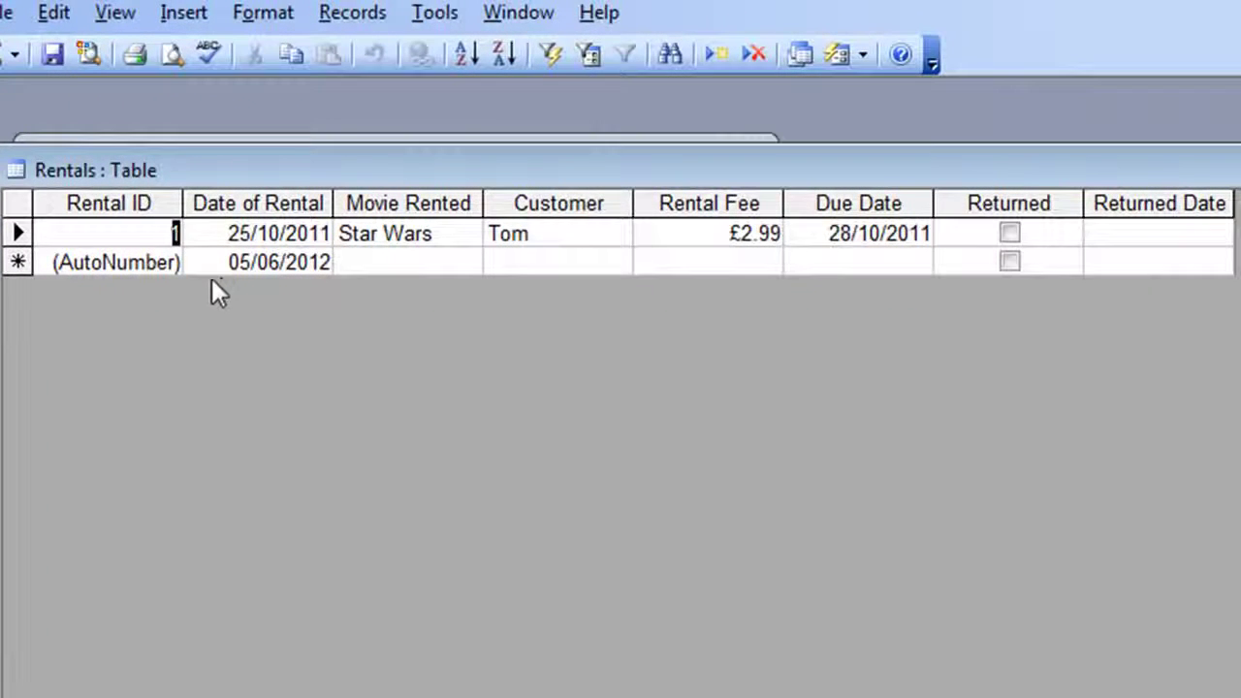
click(383, 260)
click(467, 263)
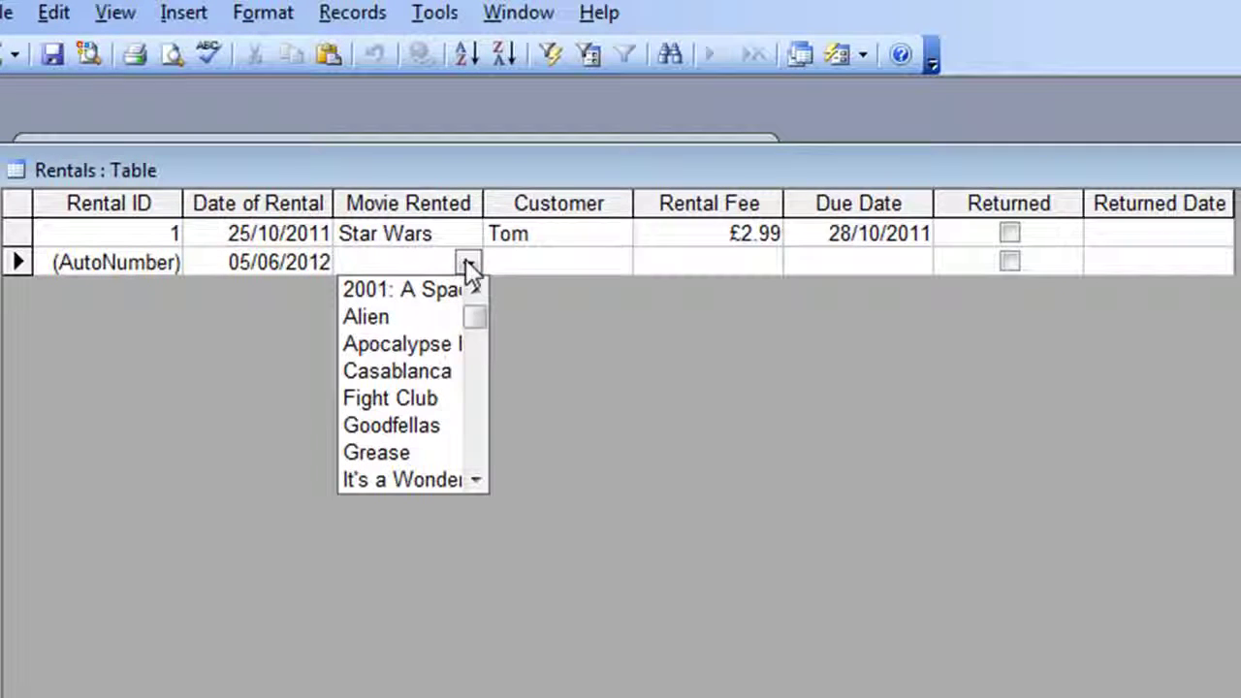
mouse_move(476, 317)
mouse_down()
mouse_move(463, 401)
mouse_move(485, 313)
mouse_up()
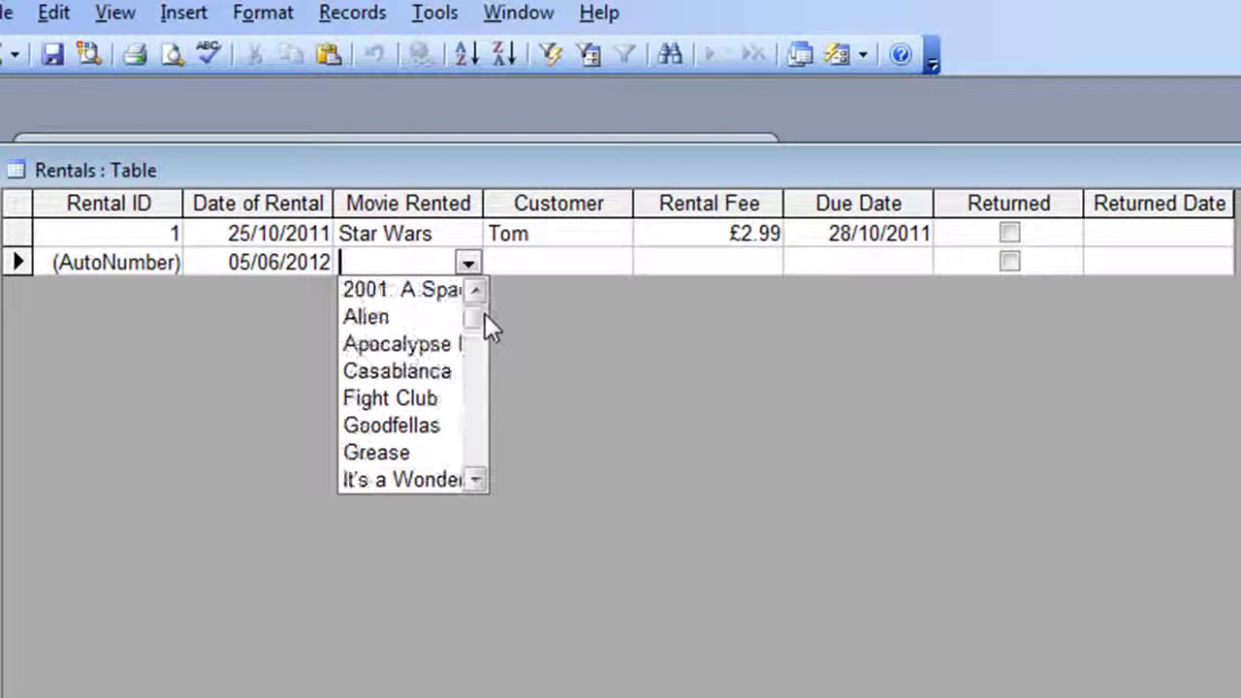
click(407, 409)
click(408, 405)
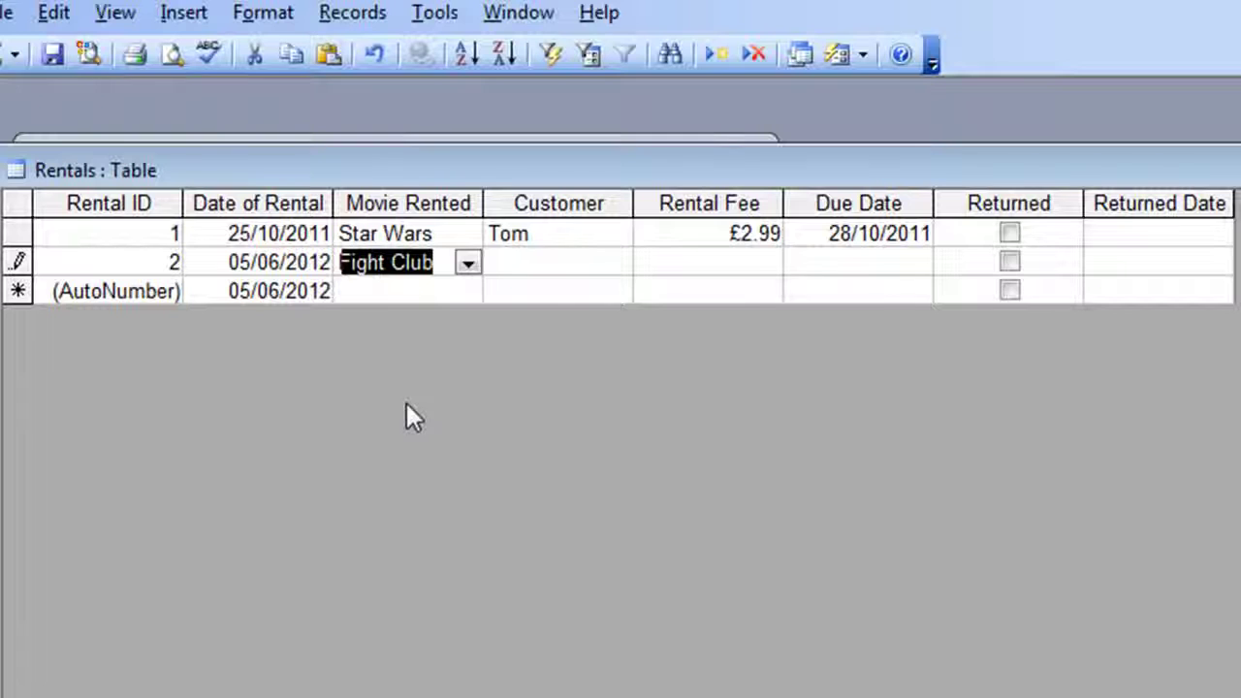
- Assign the third customer in the lookup list to the Fight Club rental and move on to its Rental Fee
click(564, 257)
click(618, 263)
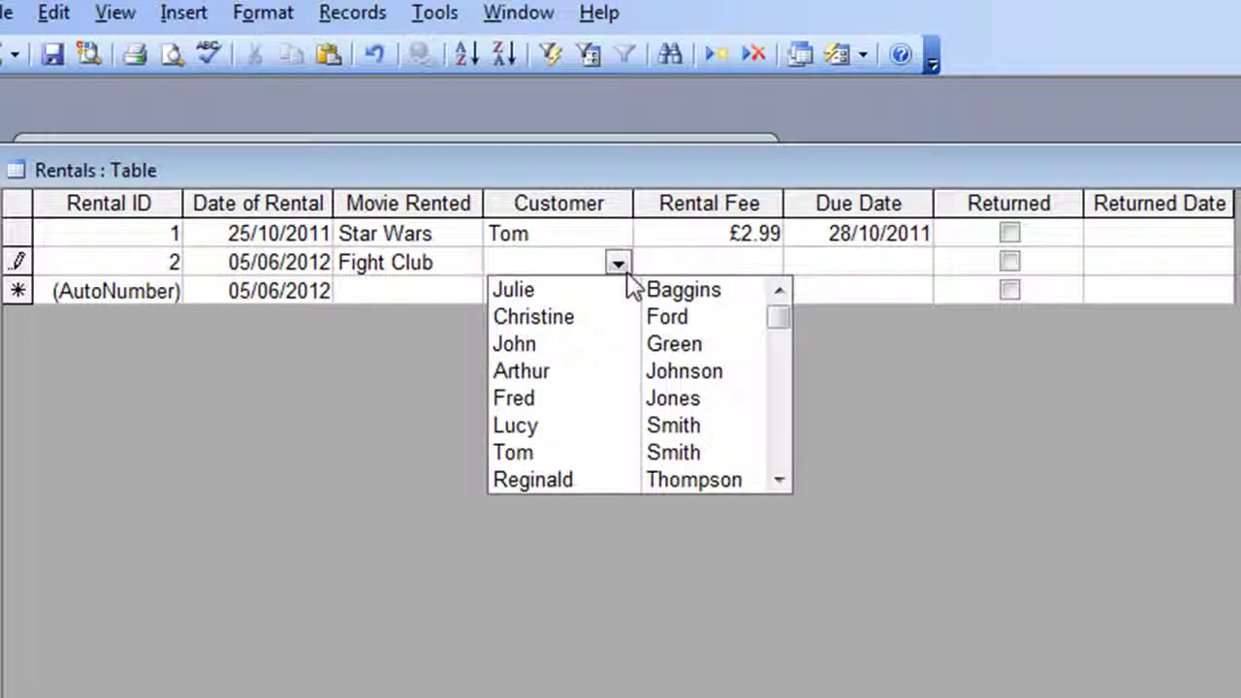
click(776, 481)
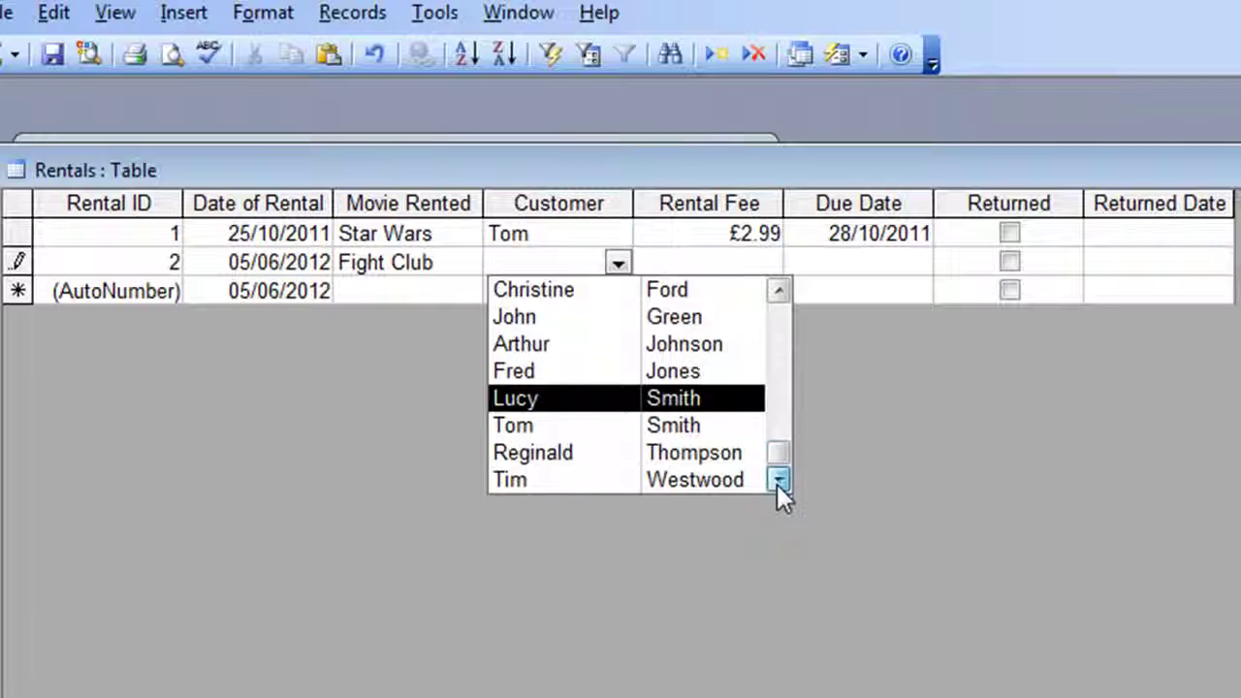
click(782, 295)
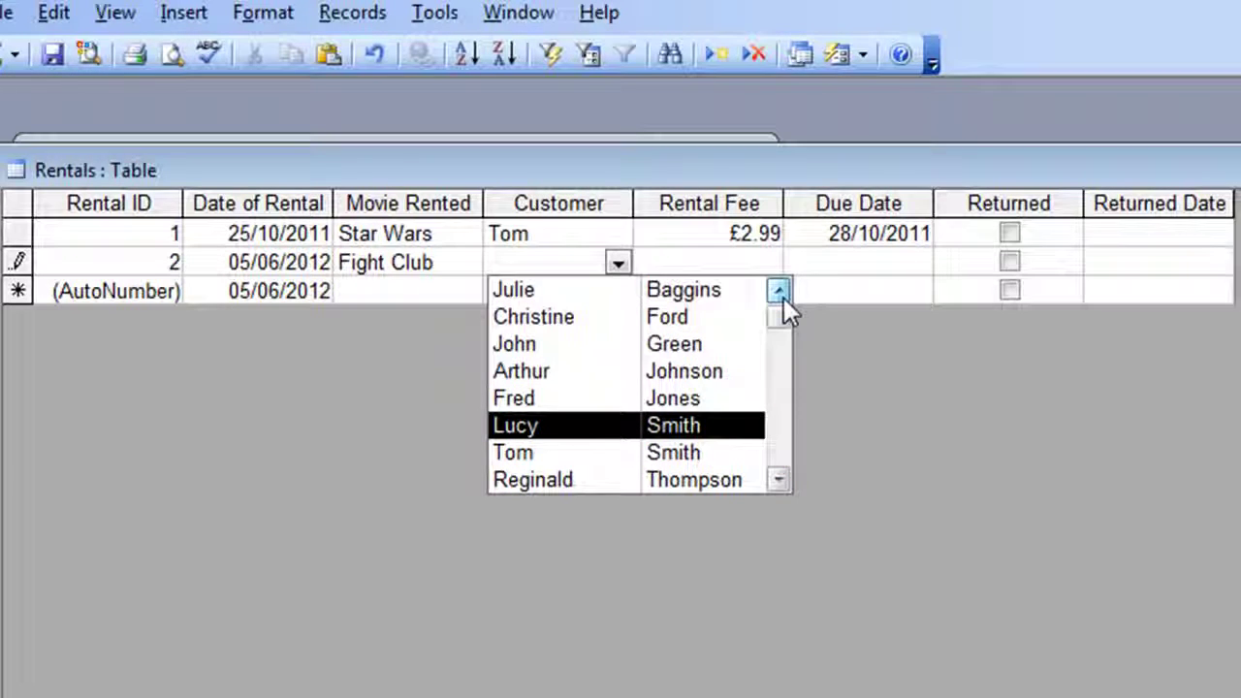
click(535, 346)
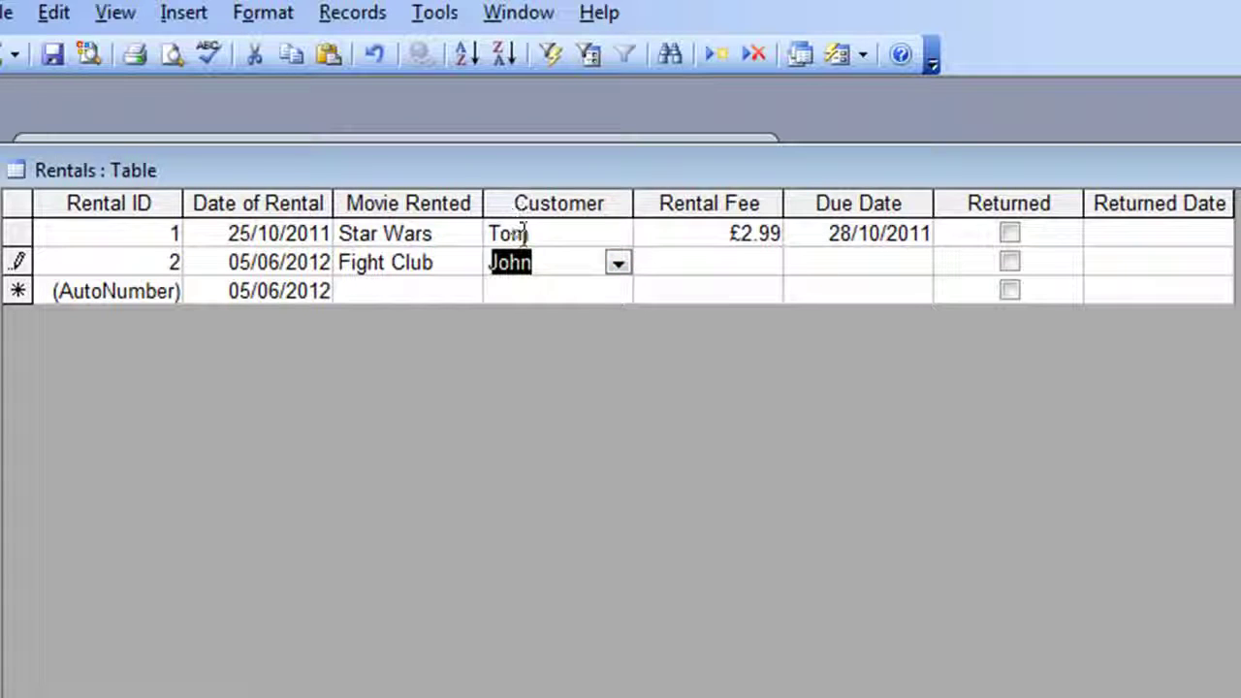
click(734, 263)
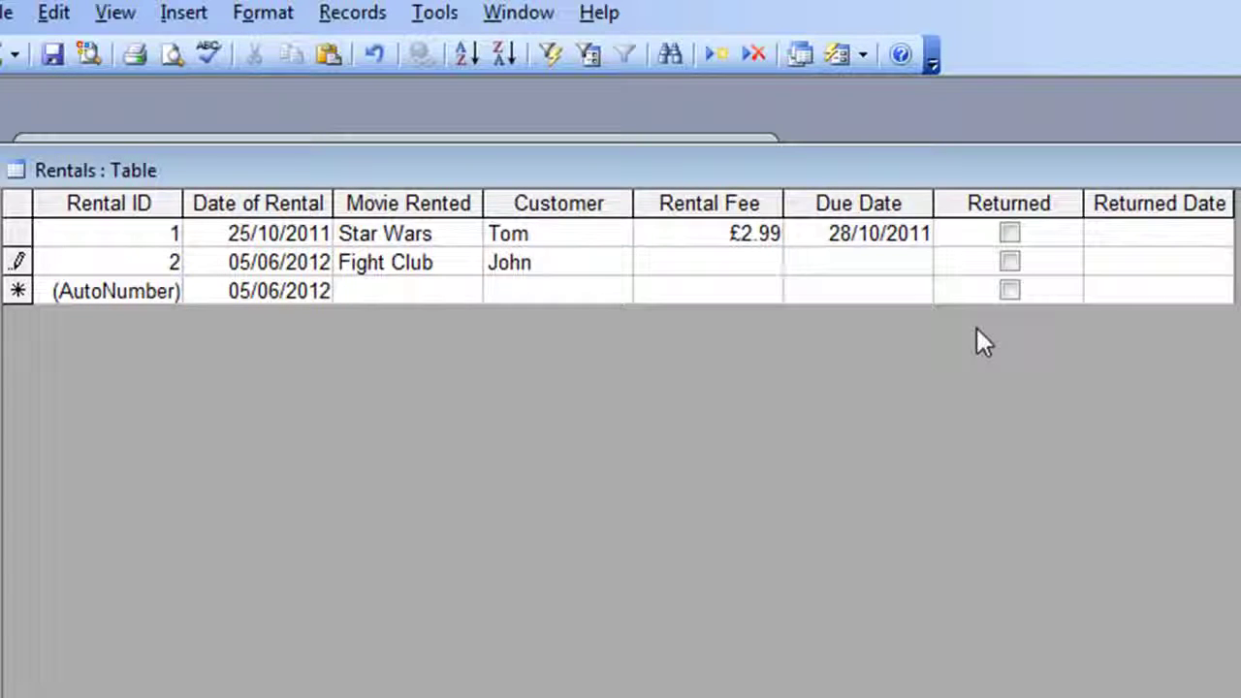
- Set the Fight Club rental's Rental Fee to £1.95 and its Due Date to 08/06/2012
text(1.95)
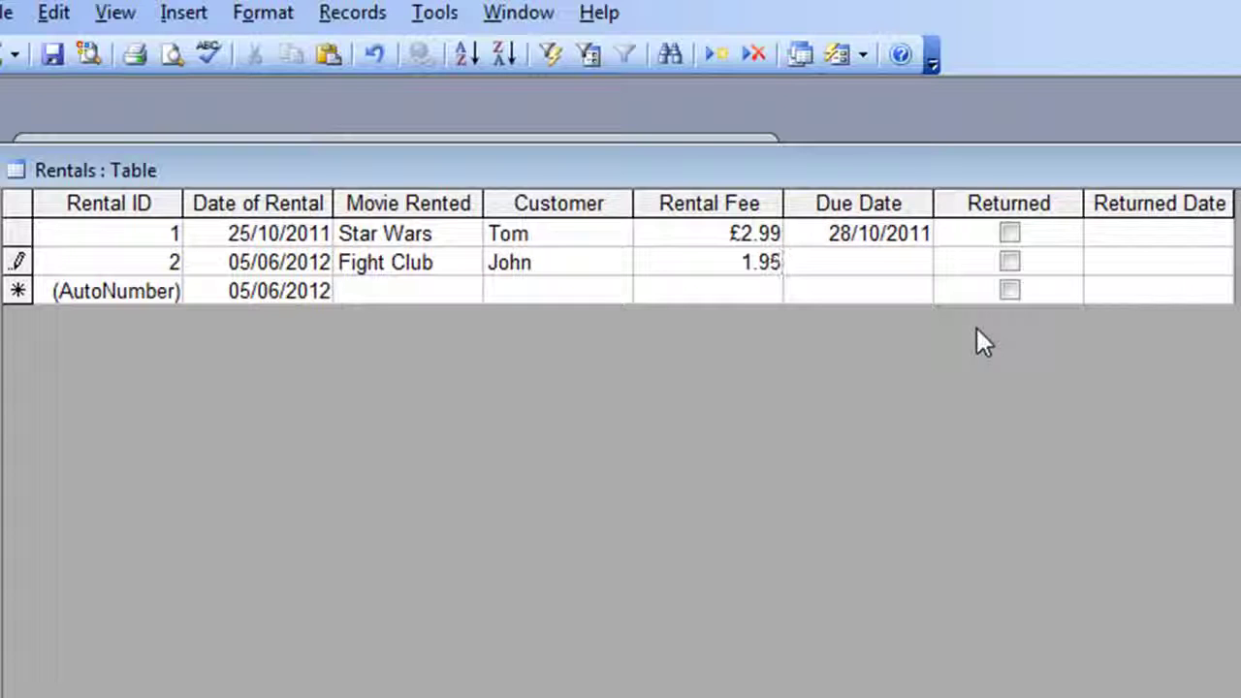
key(Tab)
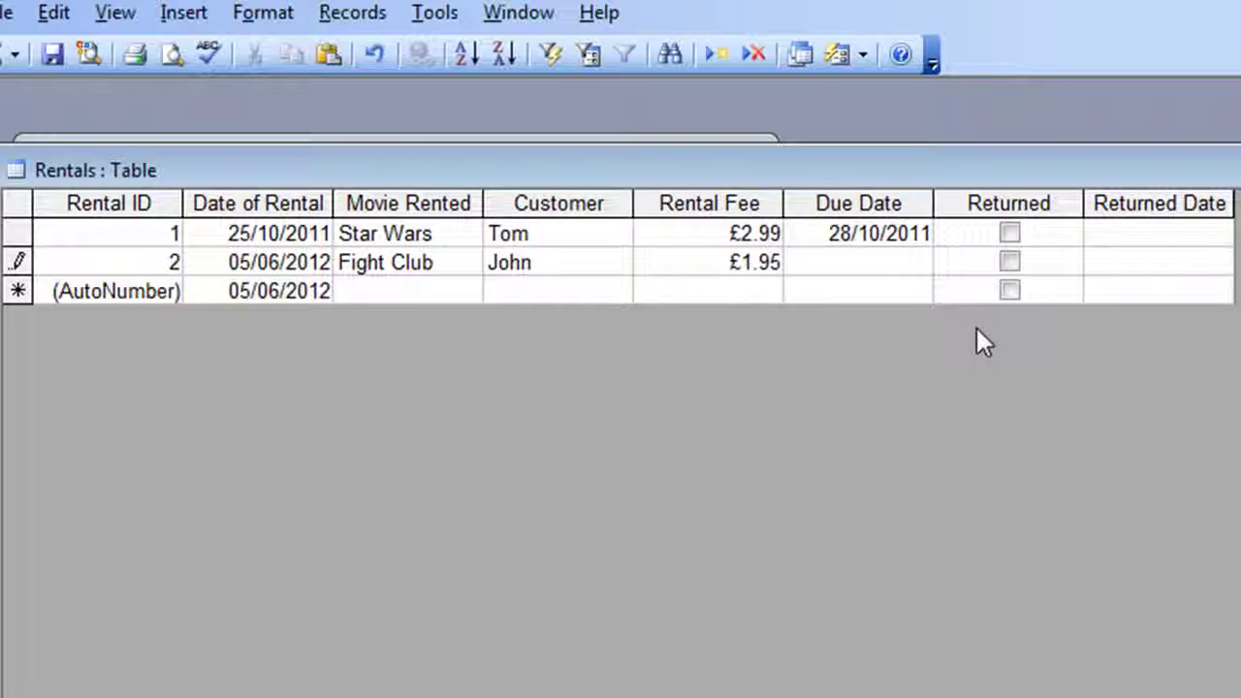
text(8/6)
key(Tab)
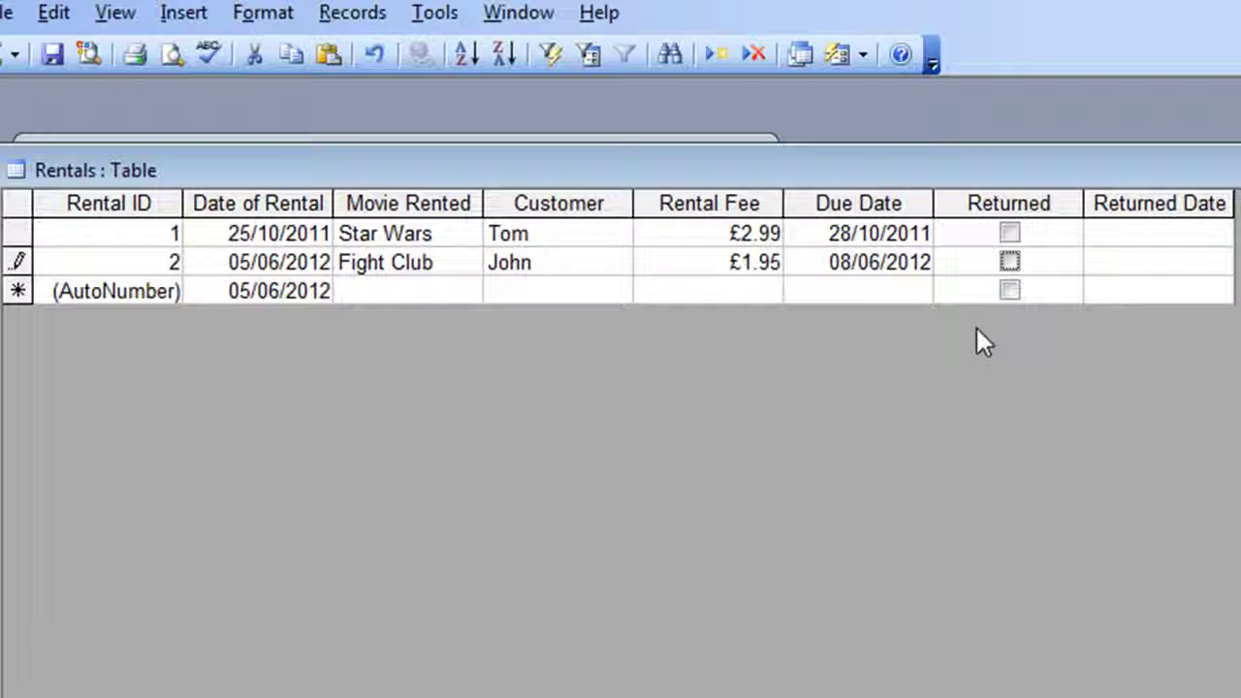
- Save and close the Rentals table, and open the Movies table to view its records
key(ctrl+s)
key(ctrl+w)
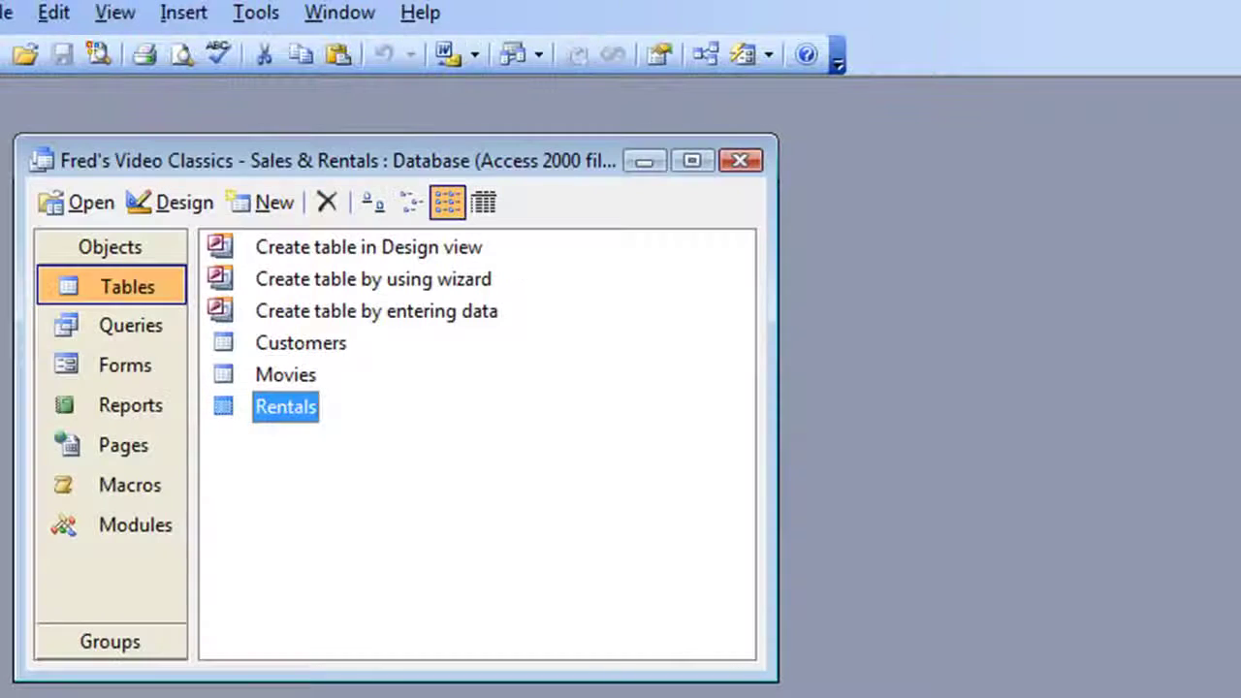
click(260, 376)
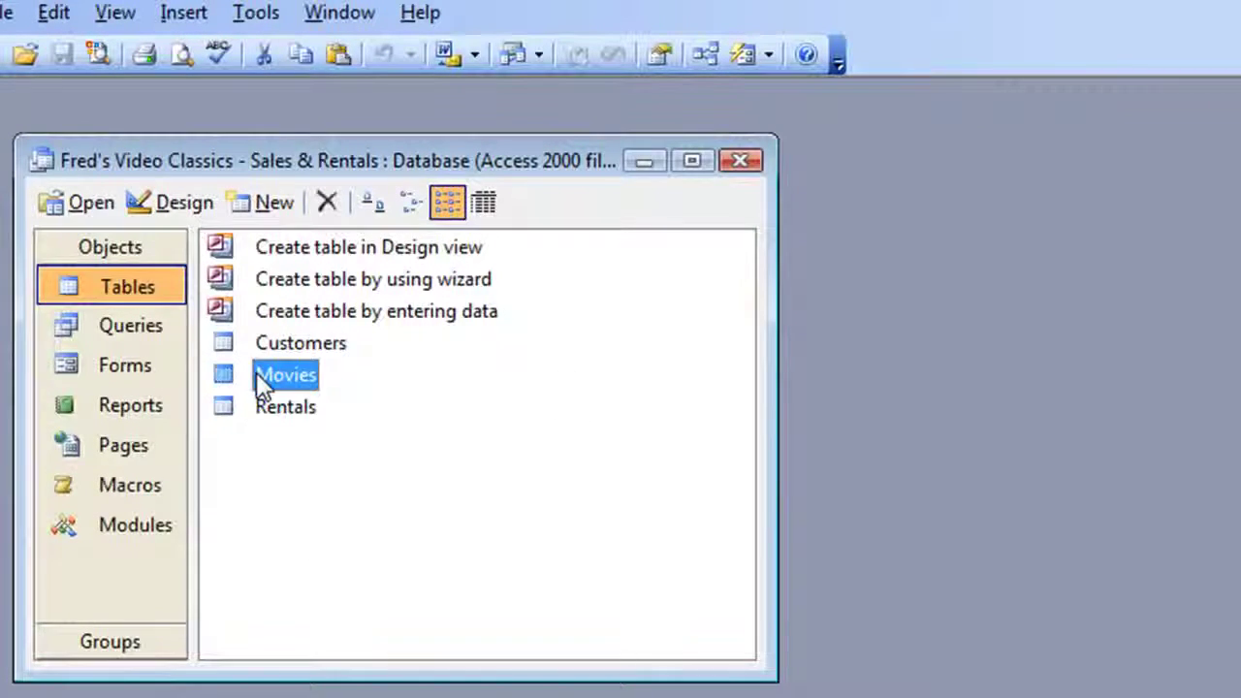
double_click(260, 375)
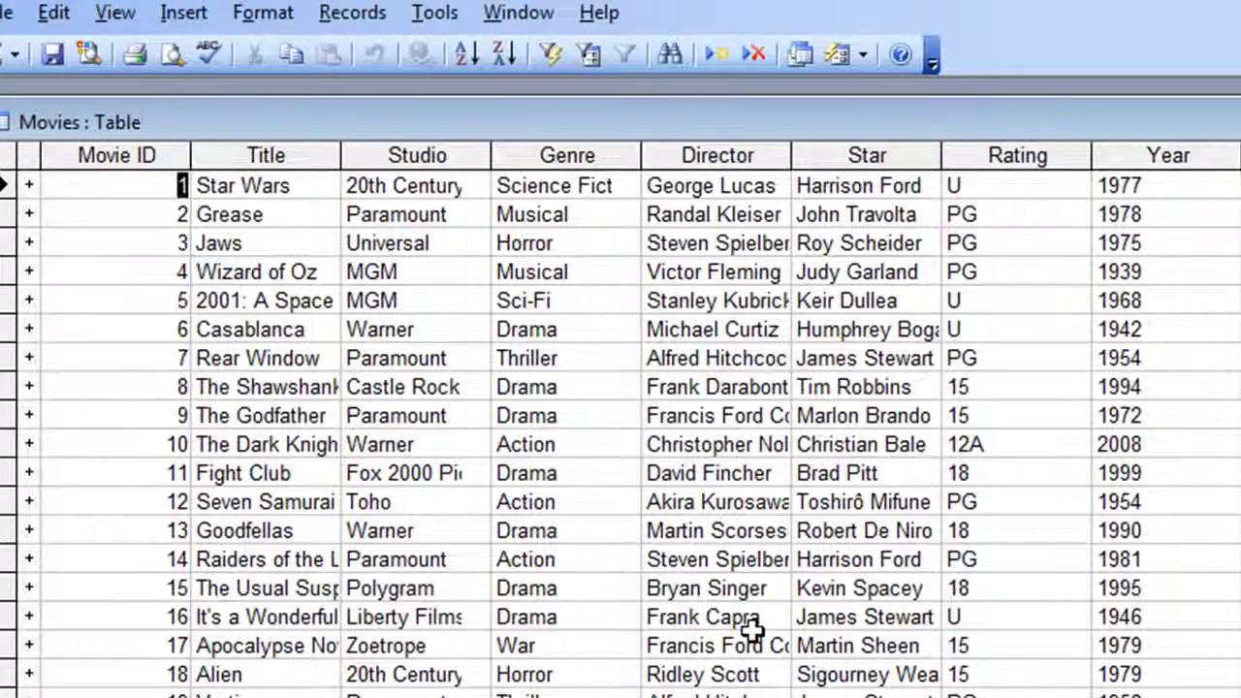